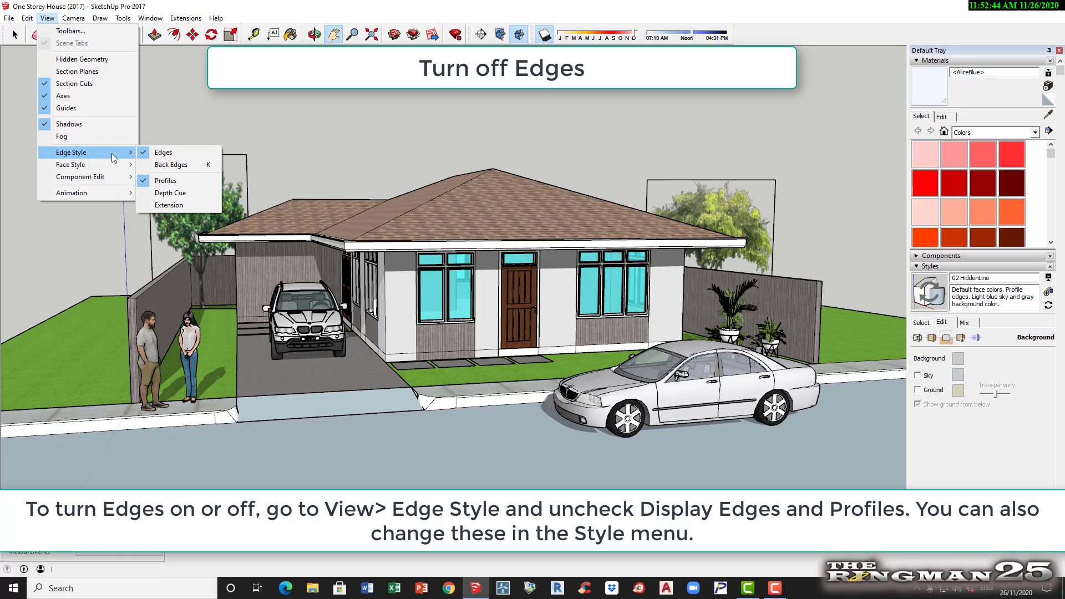
- Turn off the display of edges and profiles in the house model
left_click(163, 153)
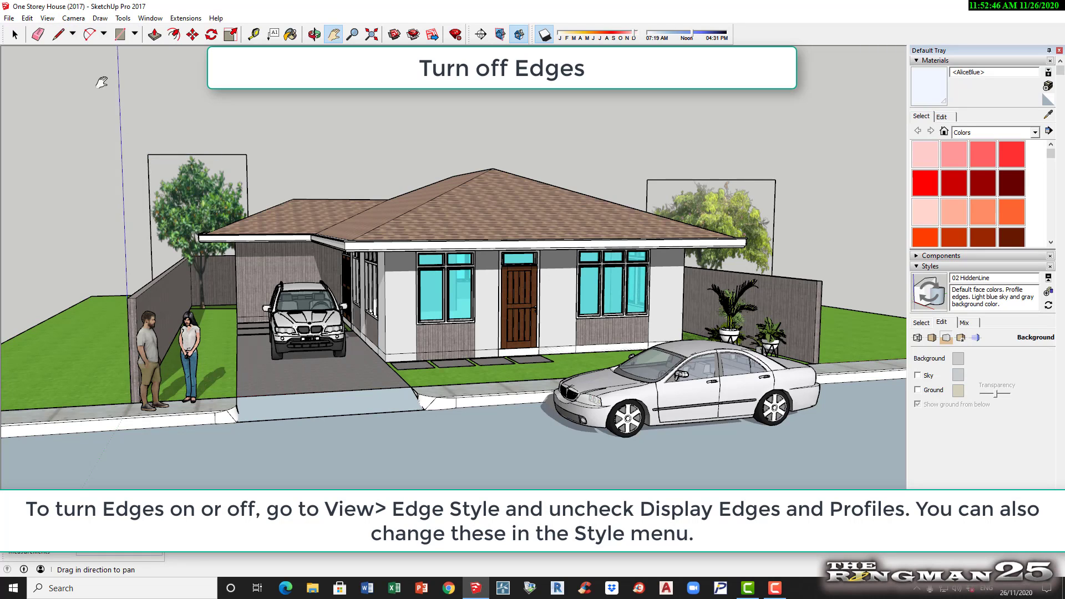
left_click(48, 18)
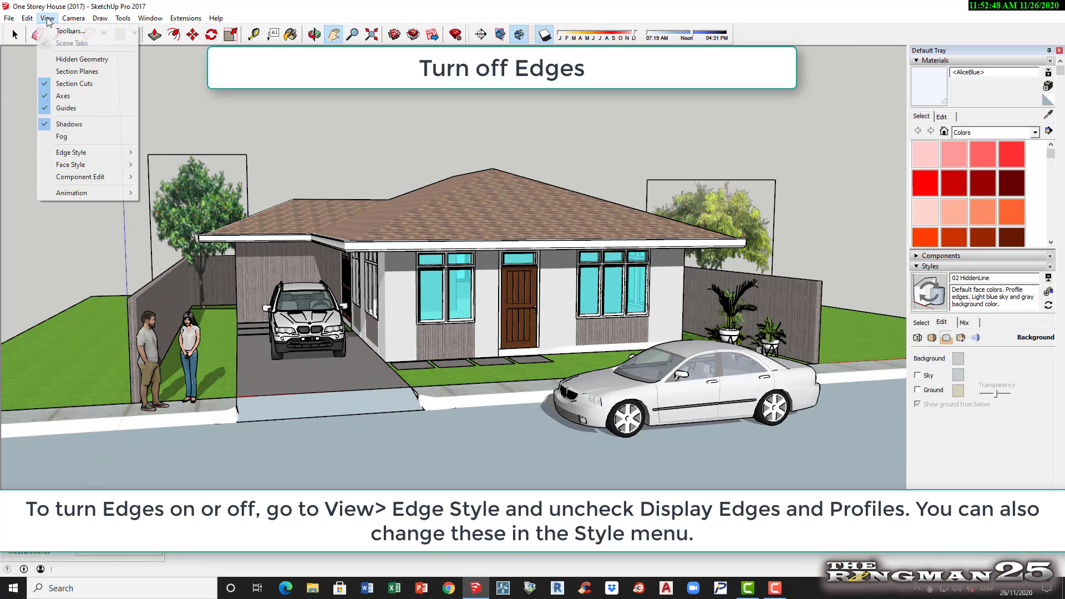
mouse_move(69, 155)
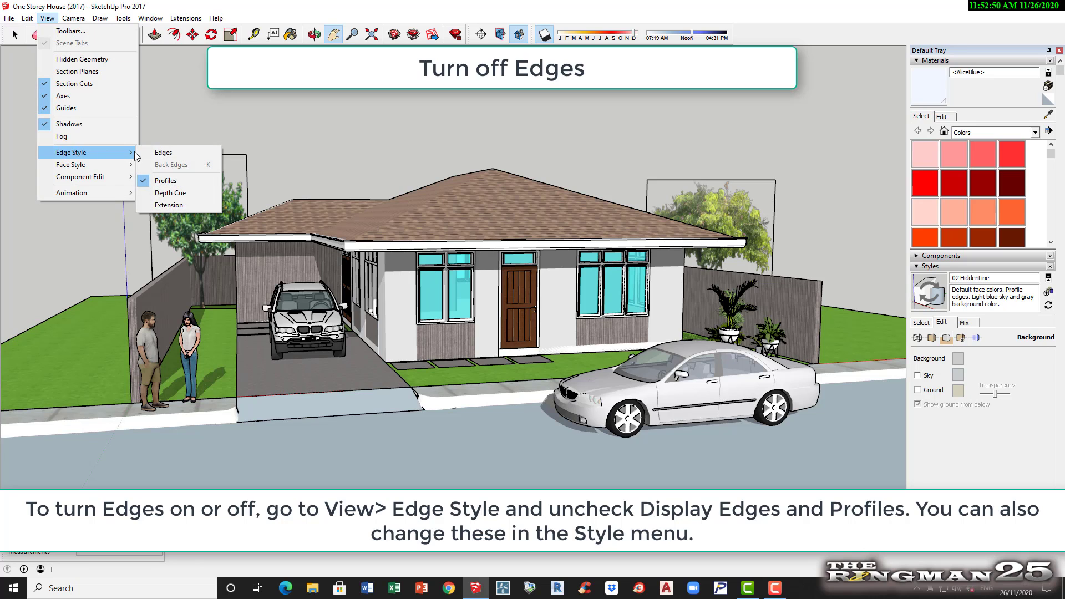
left_click(145, 181)
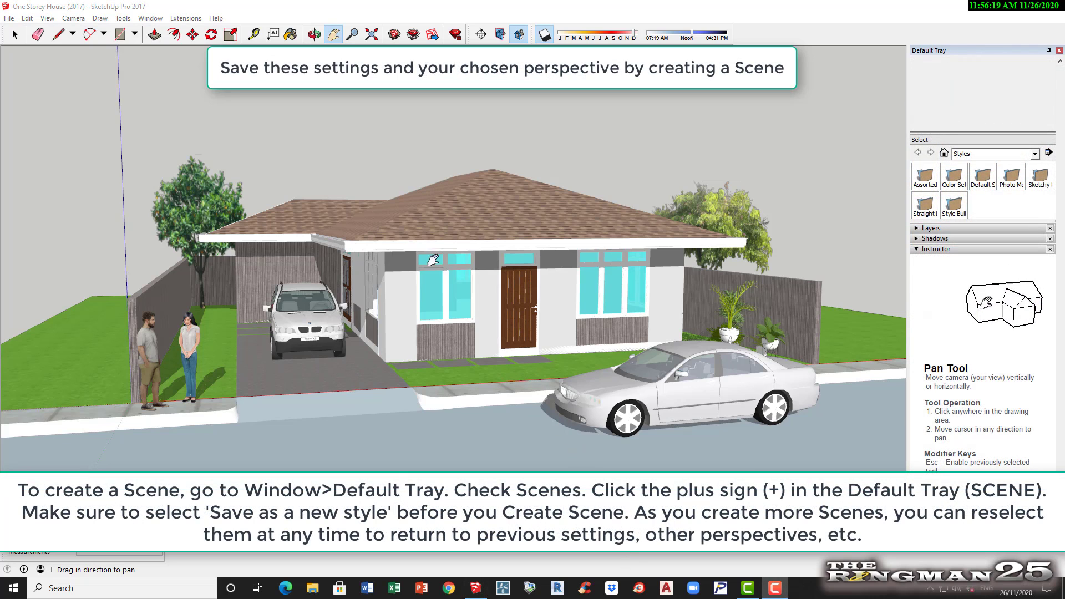
- Enable Scenes in the default tray and create a scene of the current view, saving the style changes as a new style
left_click(148, 21)
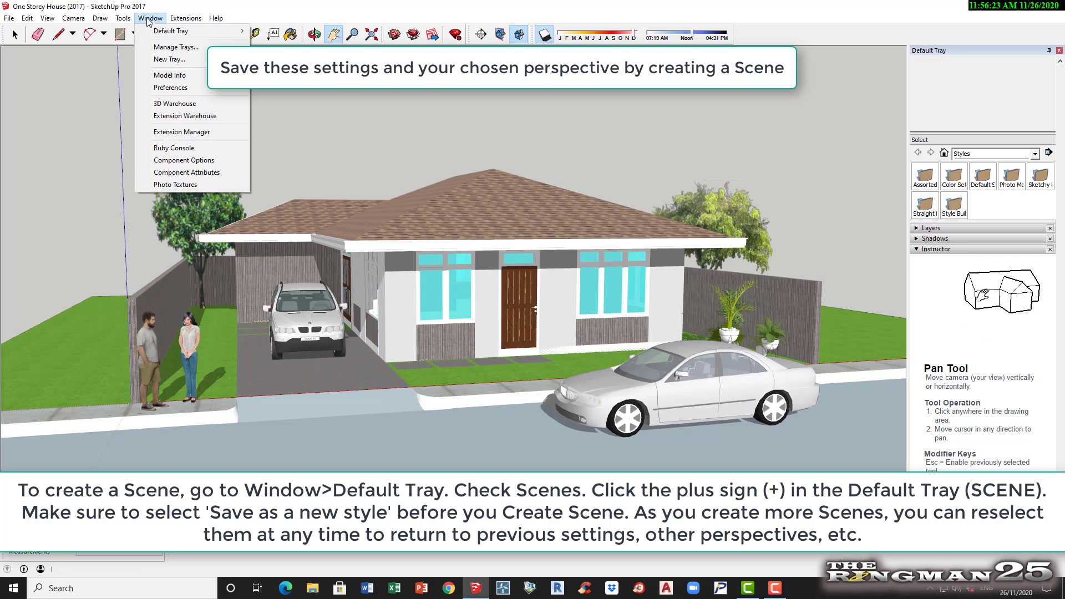
mouse_move(154, 34)
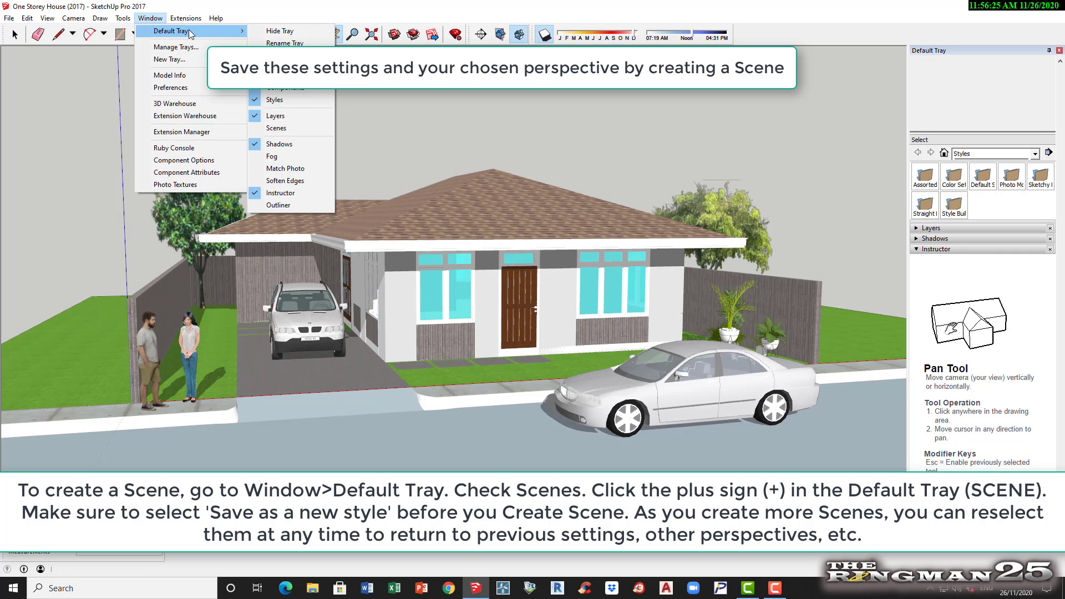
left_click(275, 128)
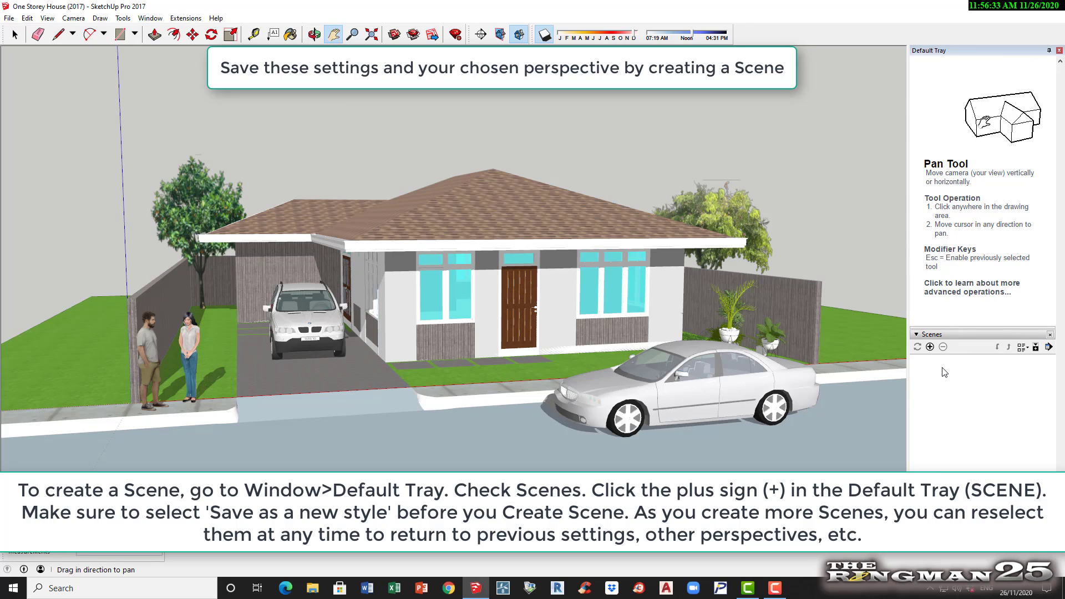
left_click(930, 346)
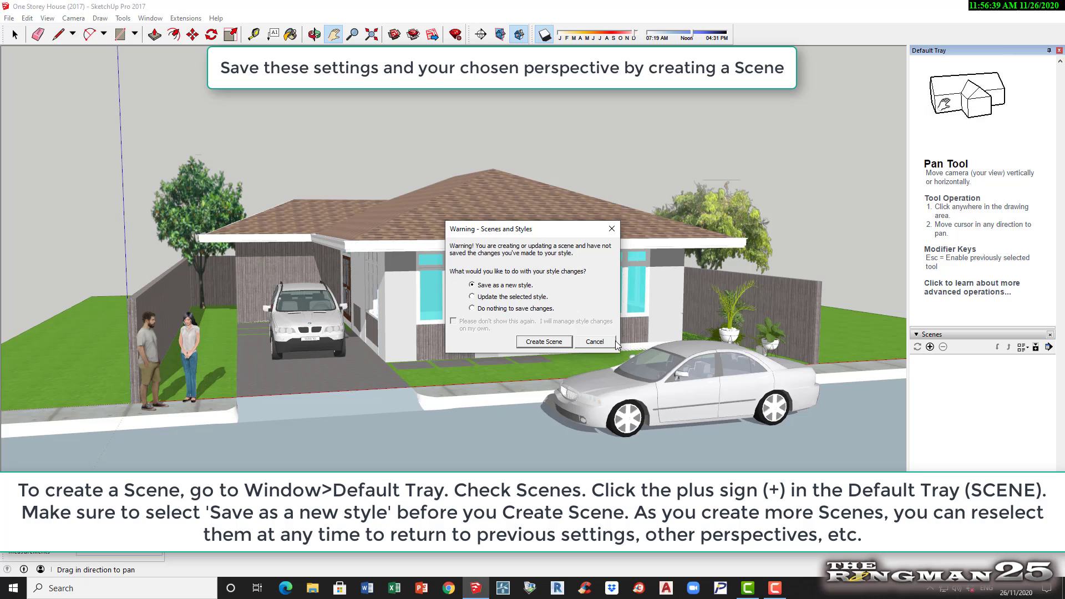
left_click(557, 342)
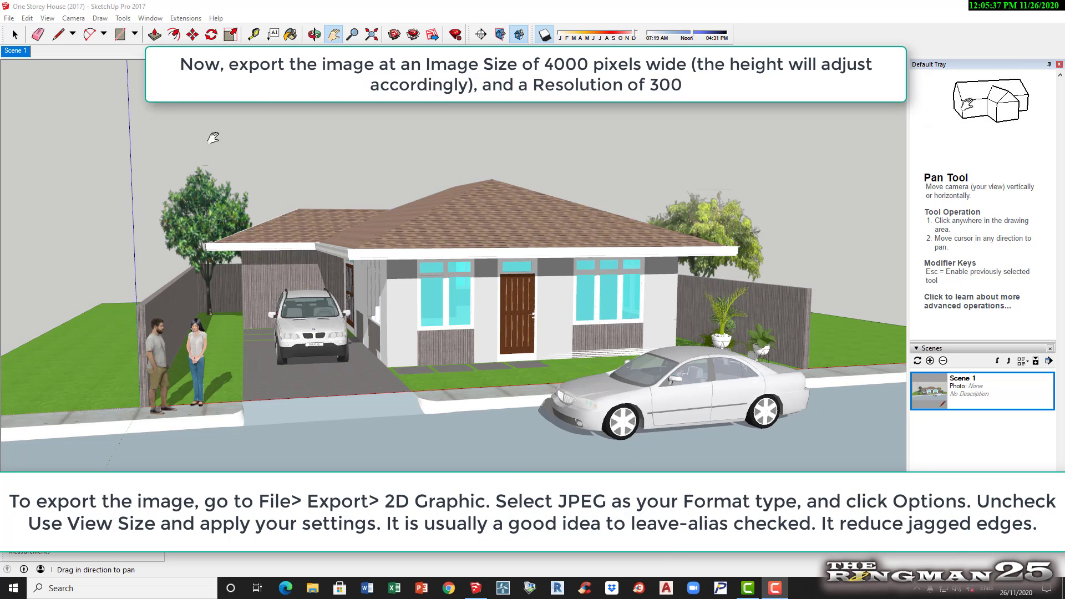
- Begin a 2D graphic export of the scene as a JPEG image with the file name Scene 1
left_click(9, 18)
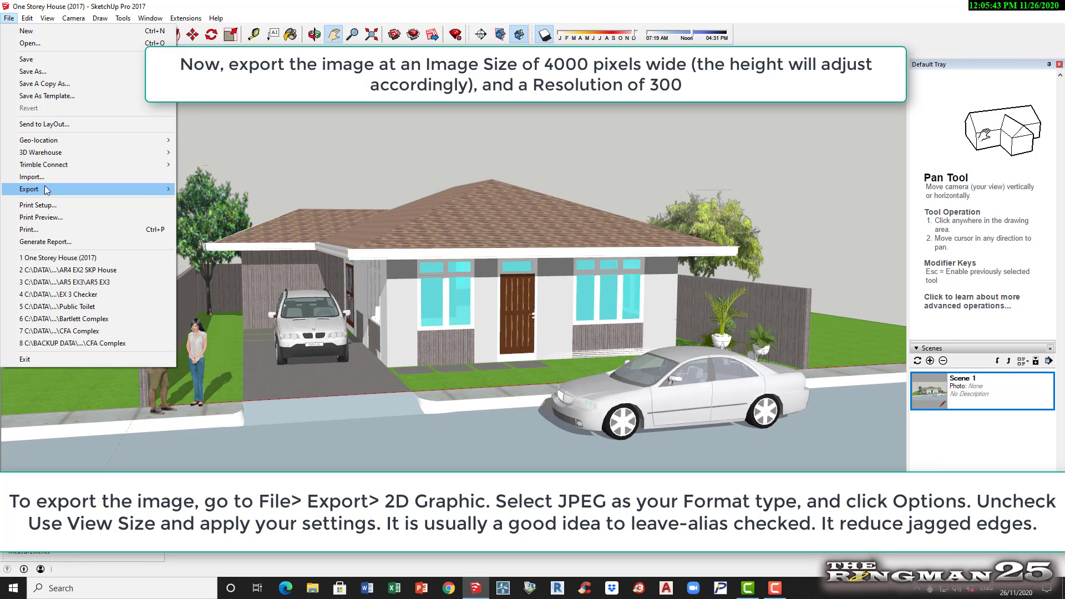
mouse_move(46, 190)
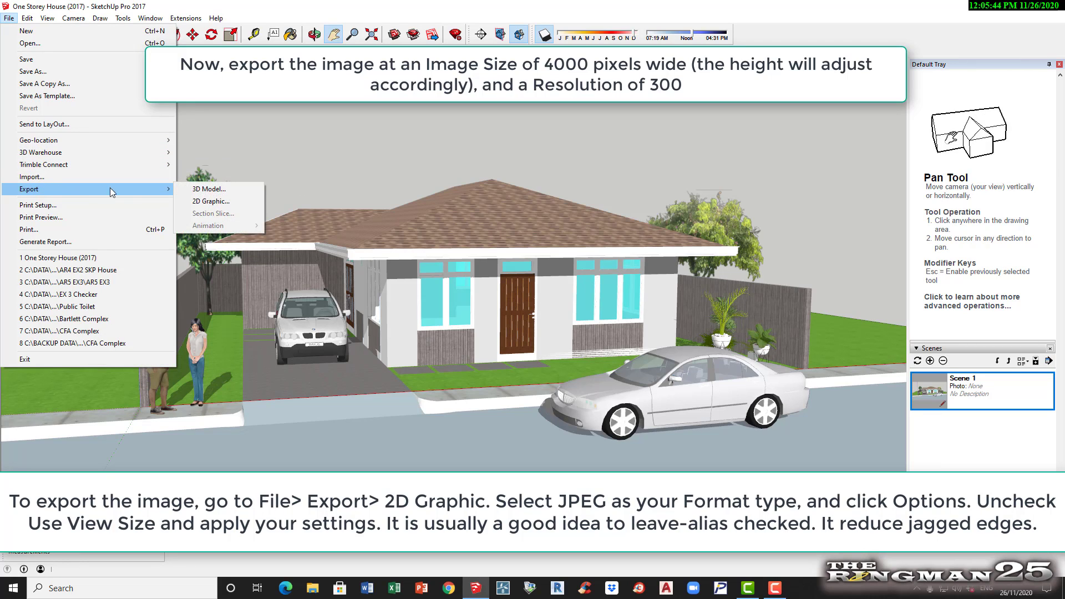
left_click(211, 202)
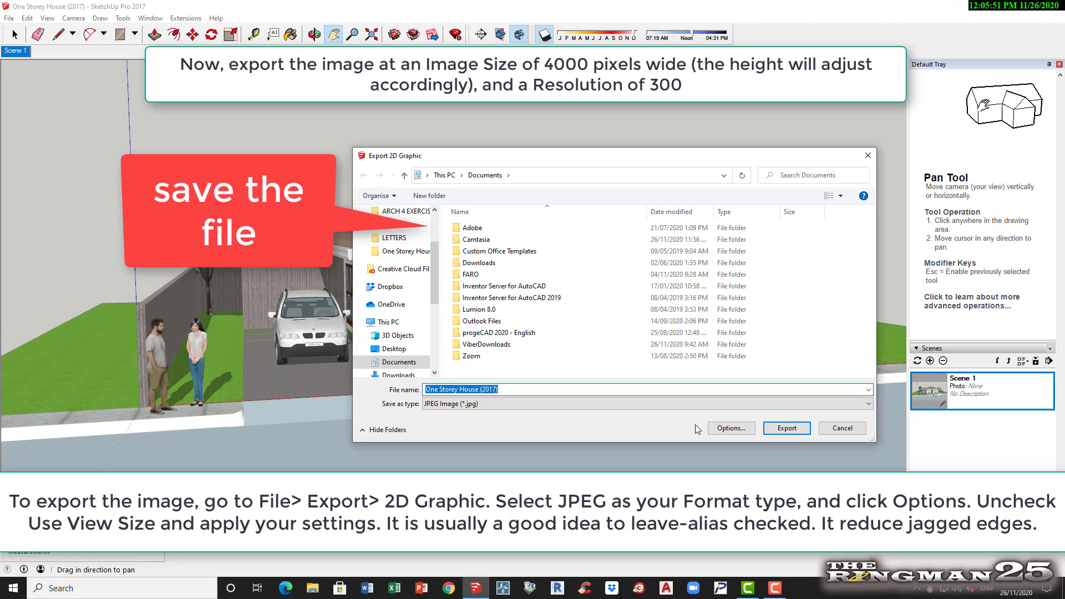
left_click_drag(521, 390, 398, 388)
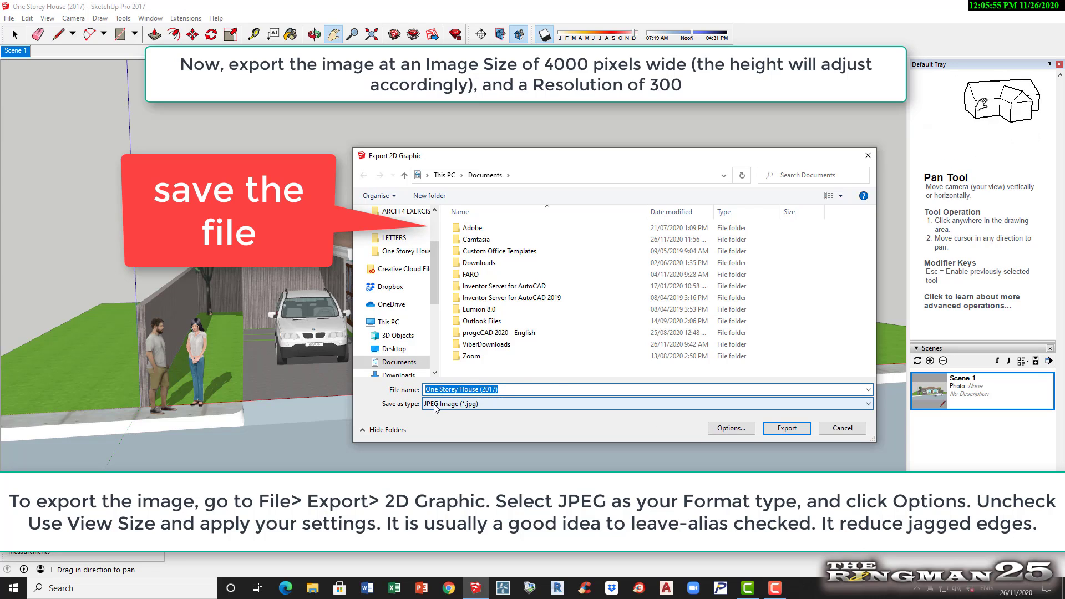
type("Scene 1")
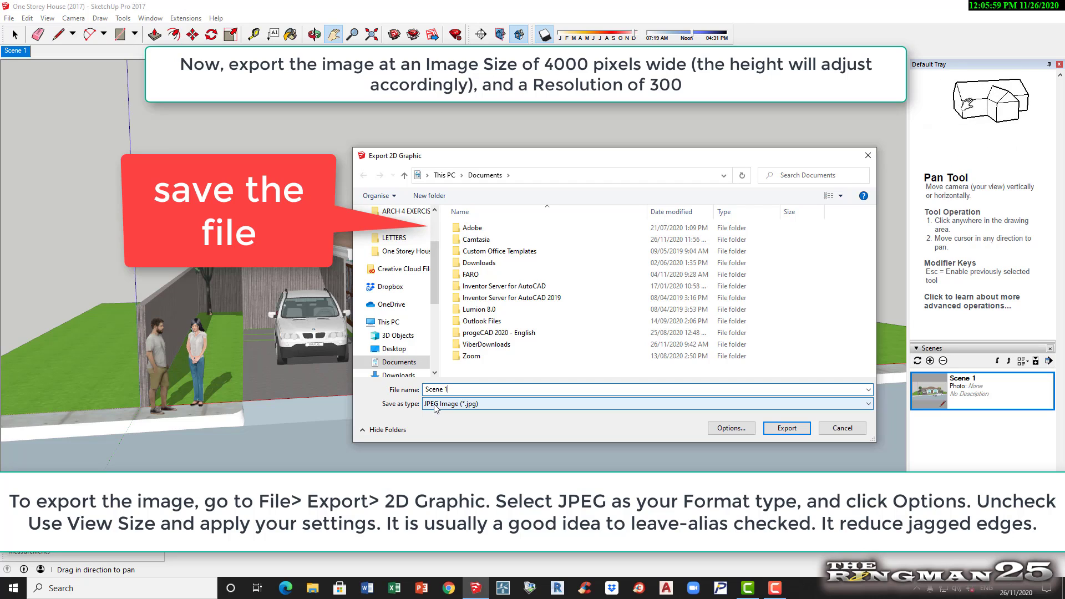
- Disable the view size, set the image width to 4000 pixels, and export the image to the ARCH 4 EXERCISES folder
left_click(727, 429)
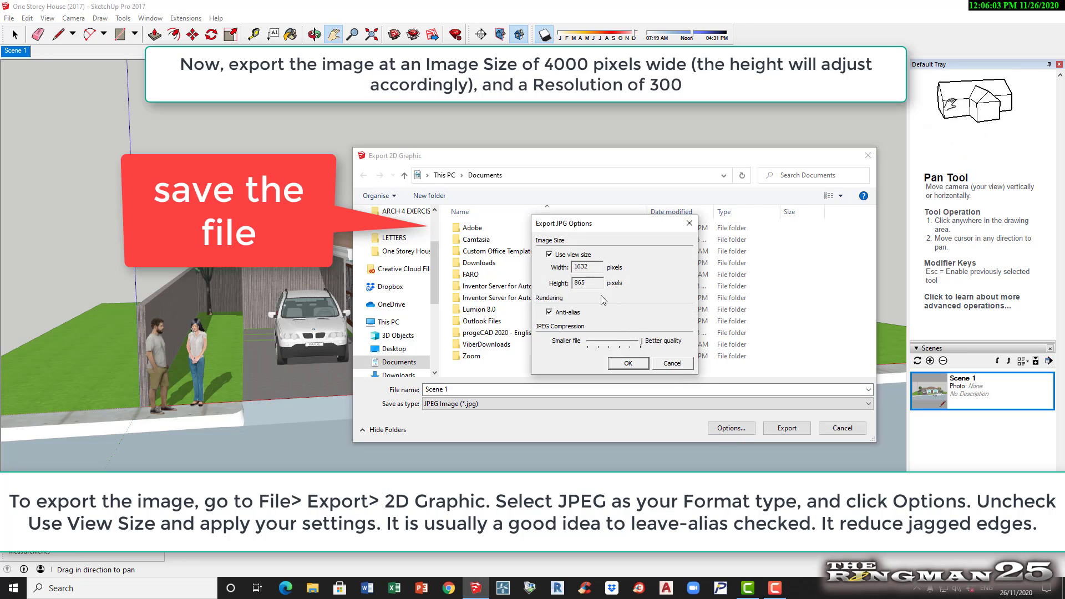
left_click(549, 255)
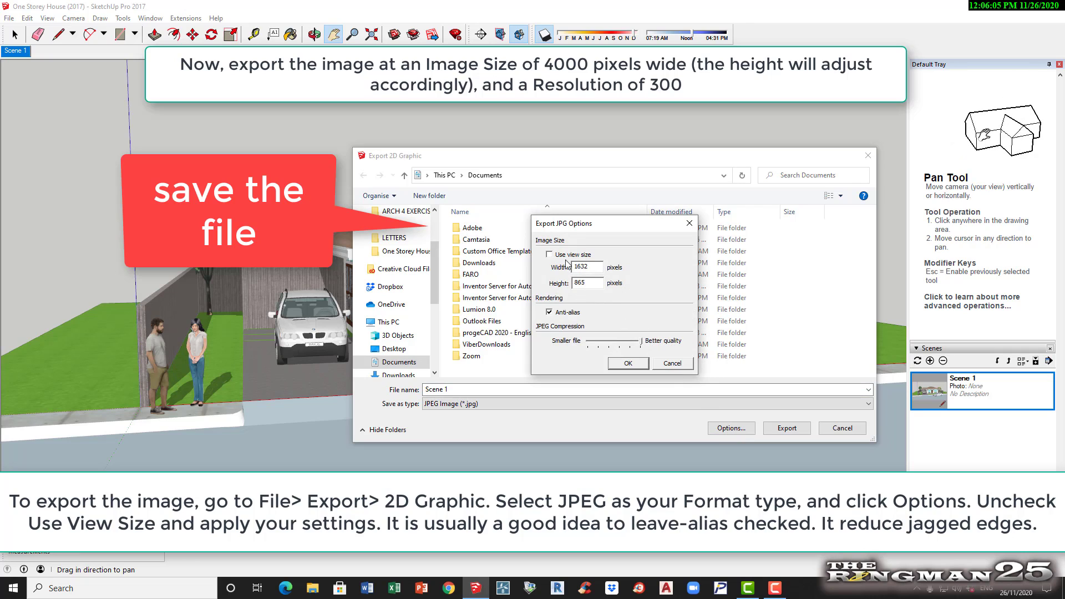
left_click_drag(592, 267, 559, 264)
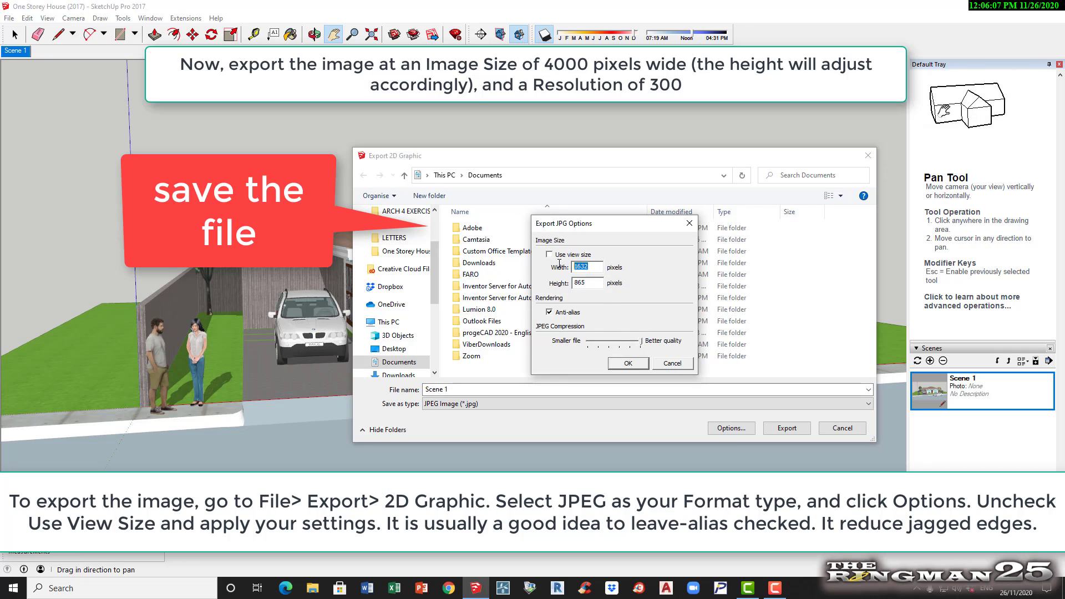
type("4000")
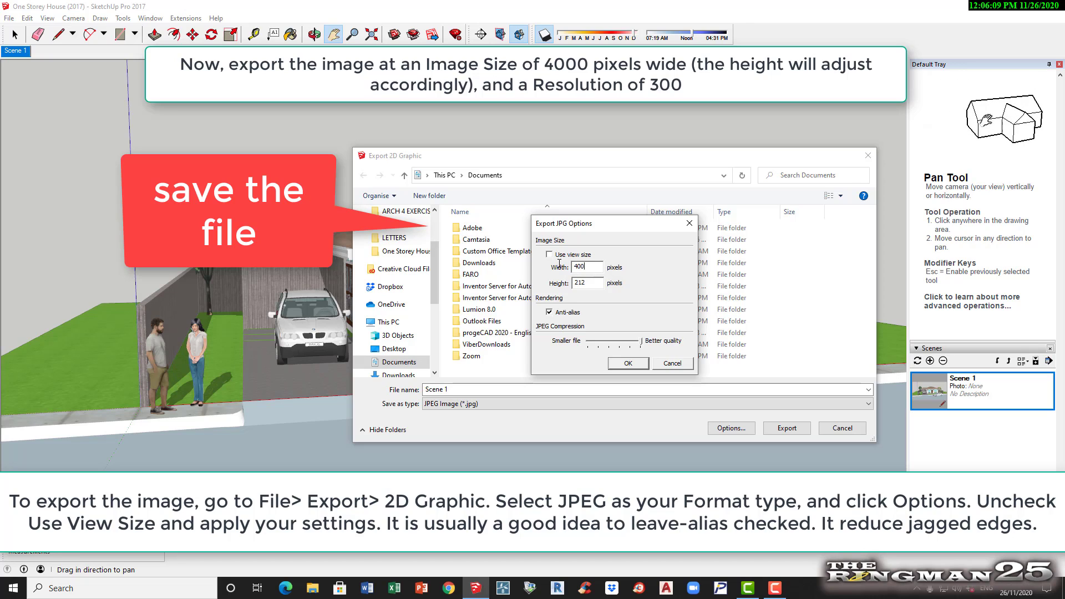
left_click(622, 366)
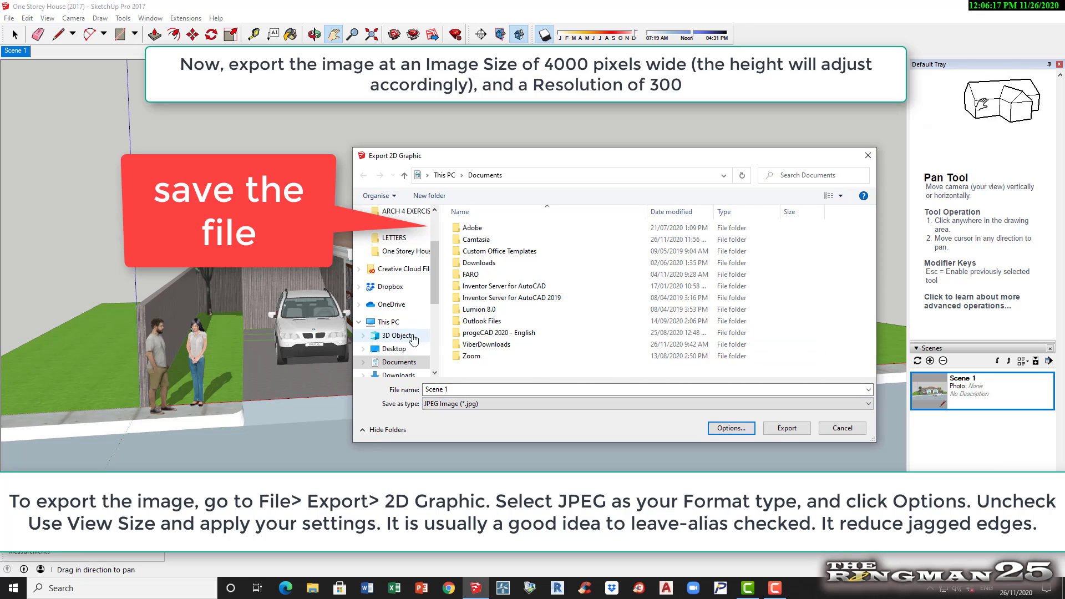
left_click(388, 323)
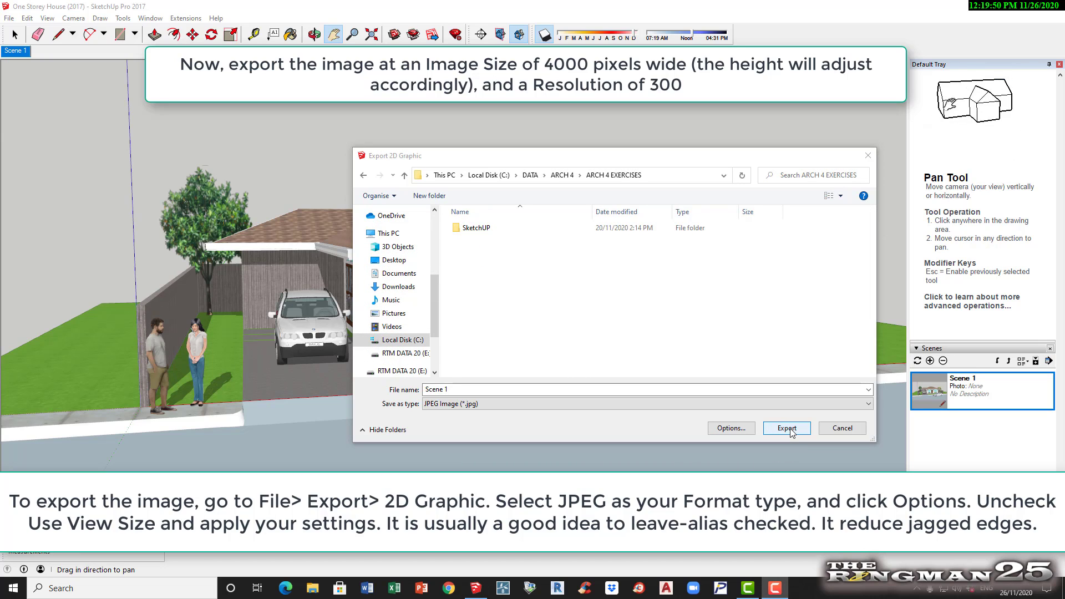
left_click(790, 430)
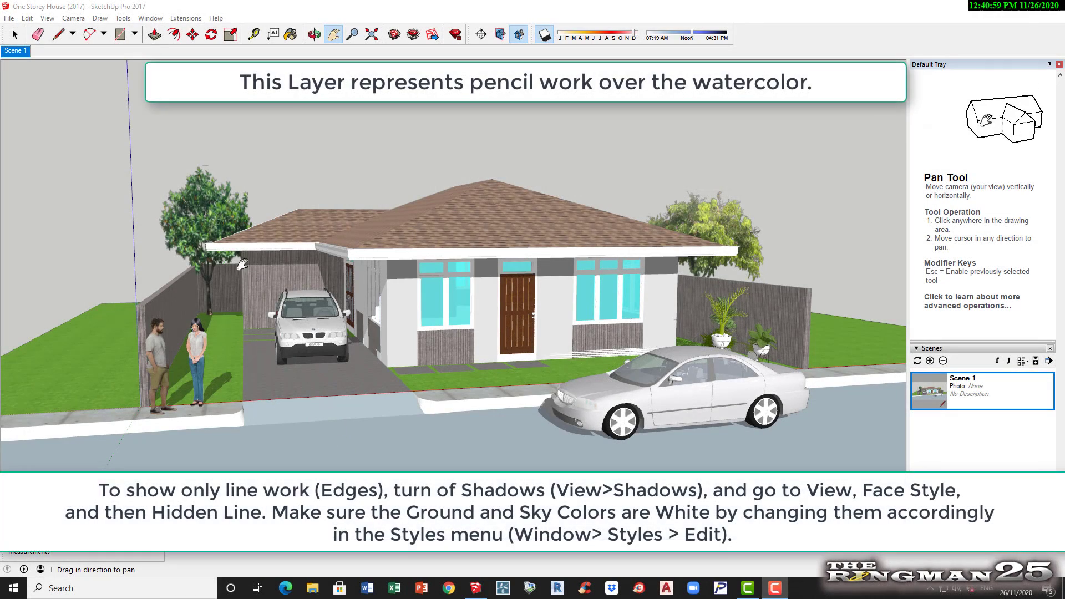
- Turn off the shadows and set the face style to Hidden Line
left_click(47, 17)
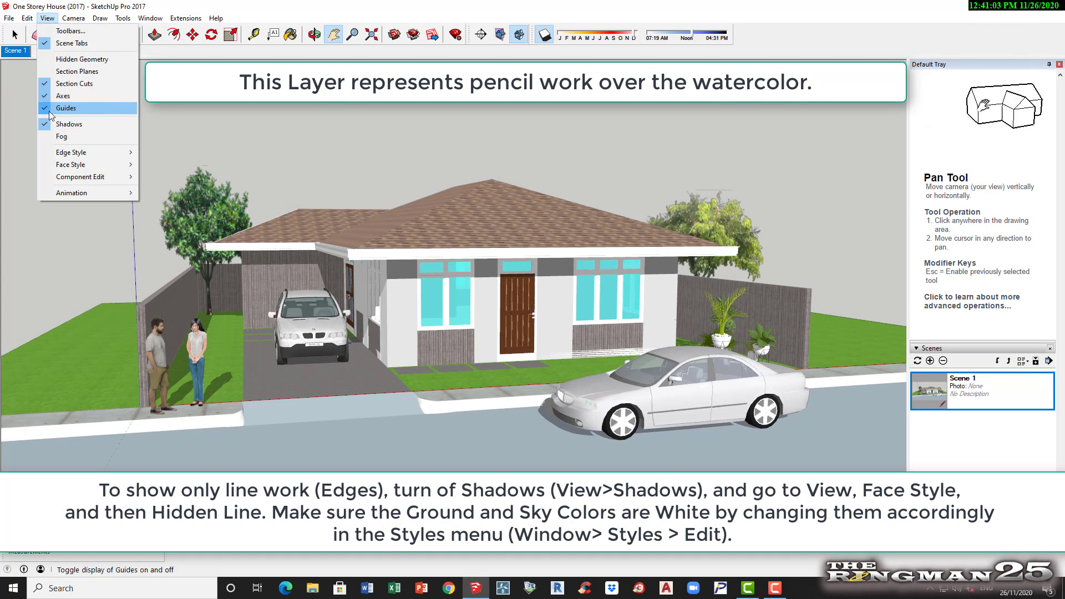
left_click(61, 123)
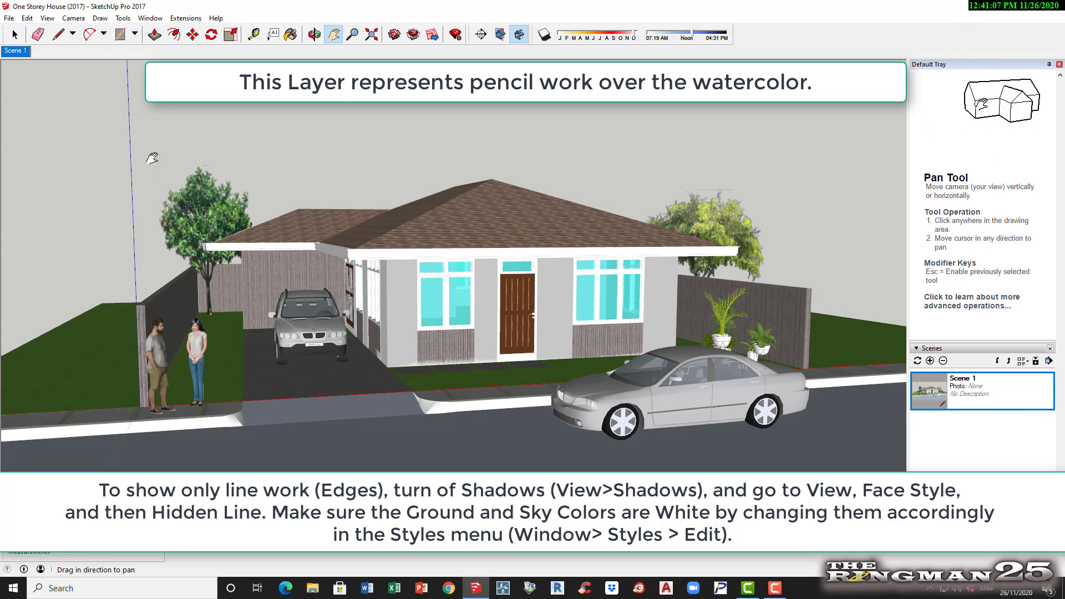
left_click(51, 20)
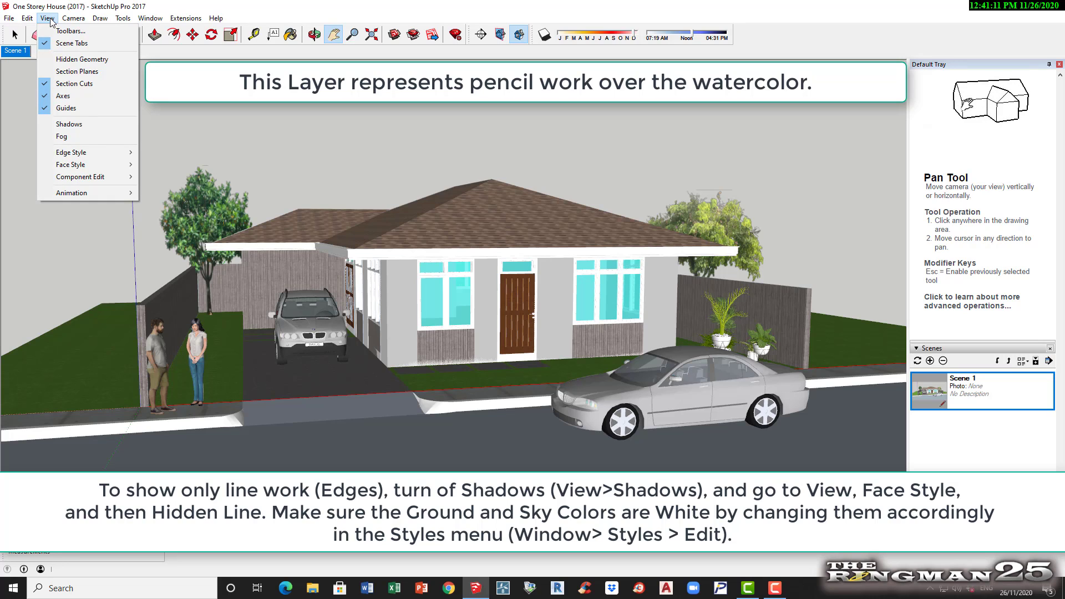
mouse_move(63, 164)
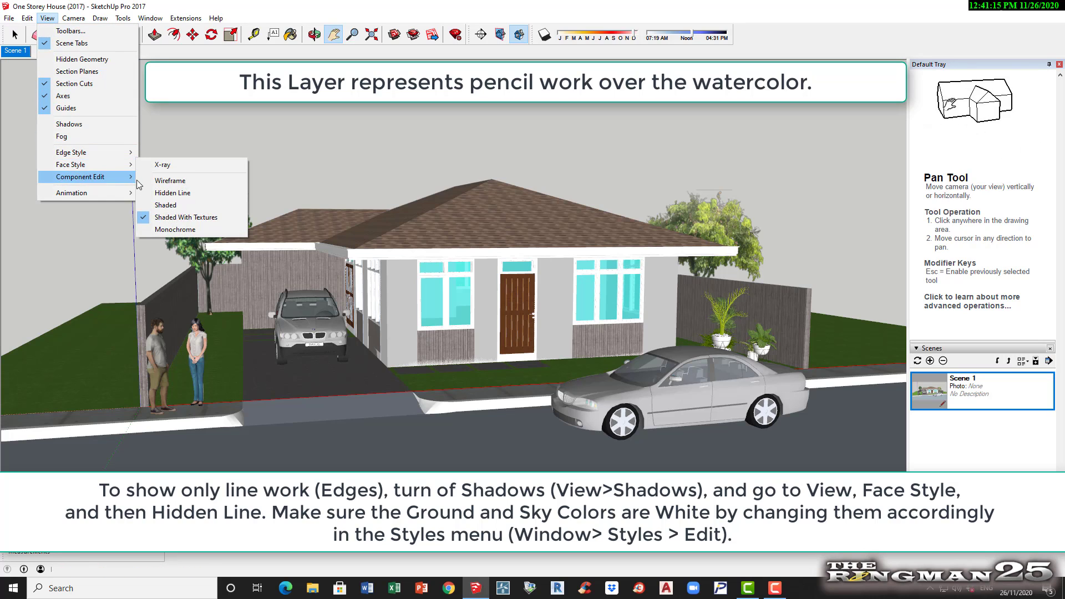
left_click(148, 193)
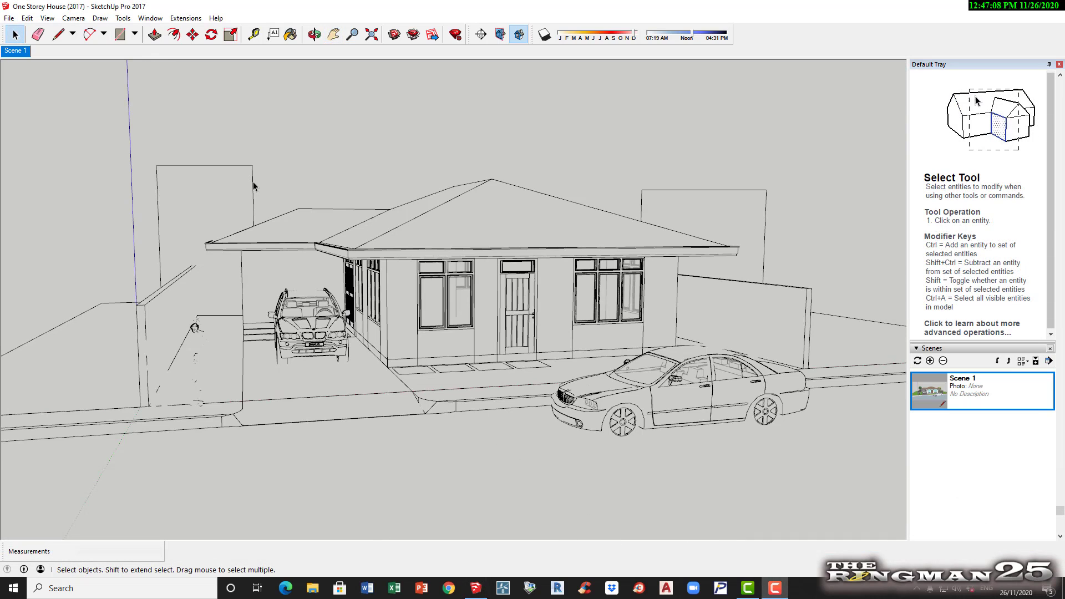
- Delete the two rectangular tree outlines behind the house
left_click(253, 182)
key("Delete")
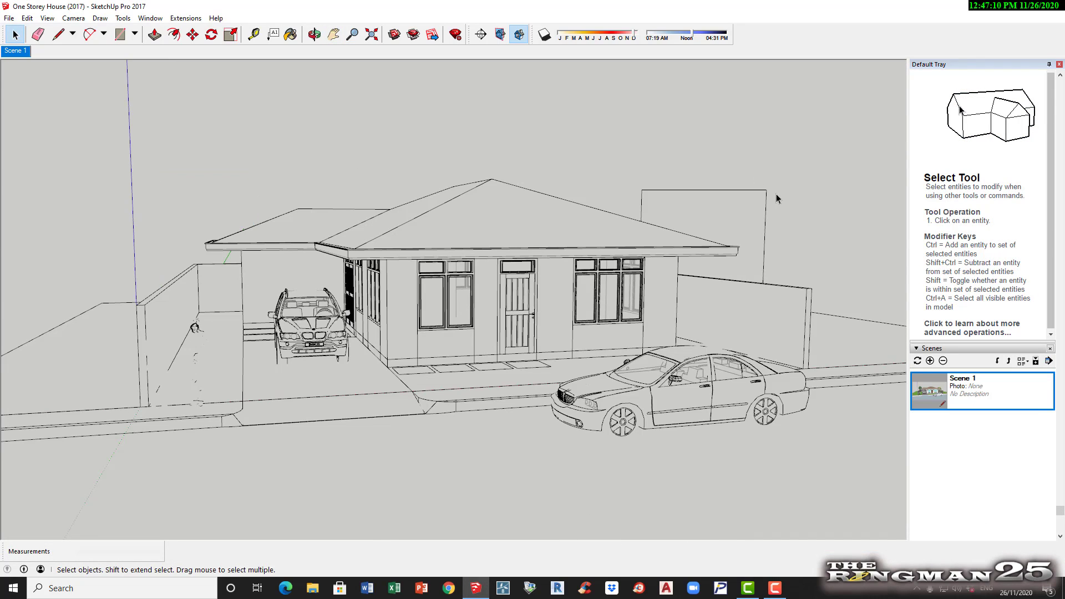
left_click(766, 212)
key("Delete")
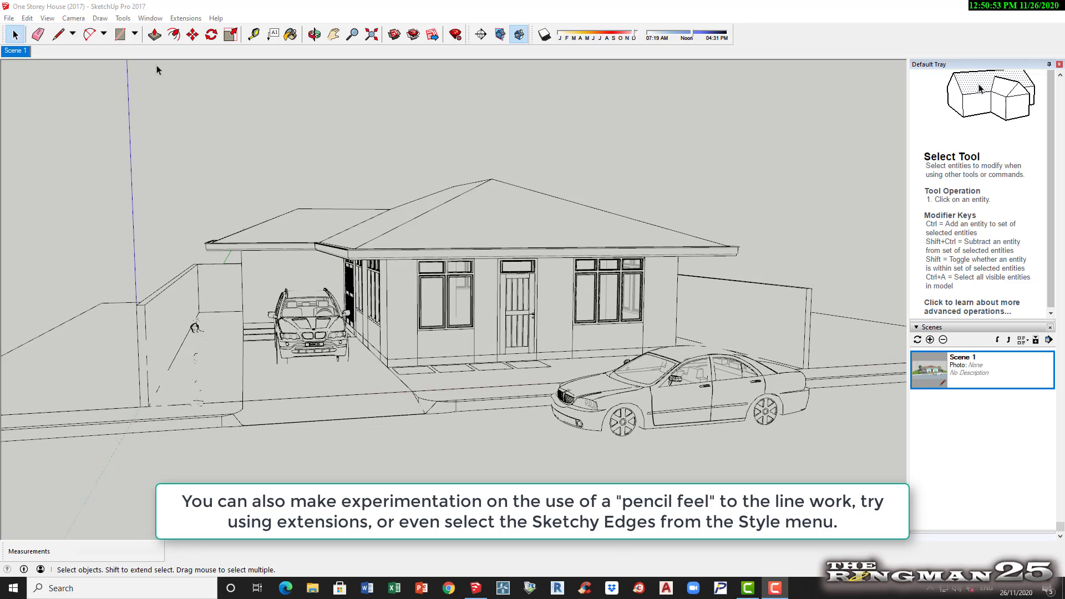
- Show the Styles section in the tray and browse its Sketchy Edges collection
left_click(152, 20)
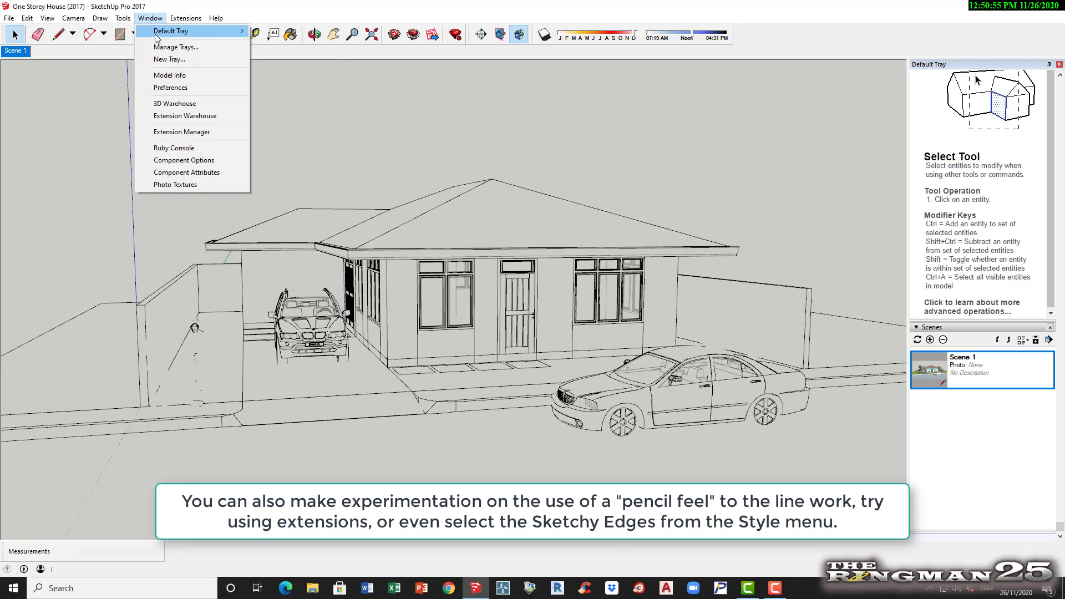
mouse_move(161, 36)
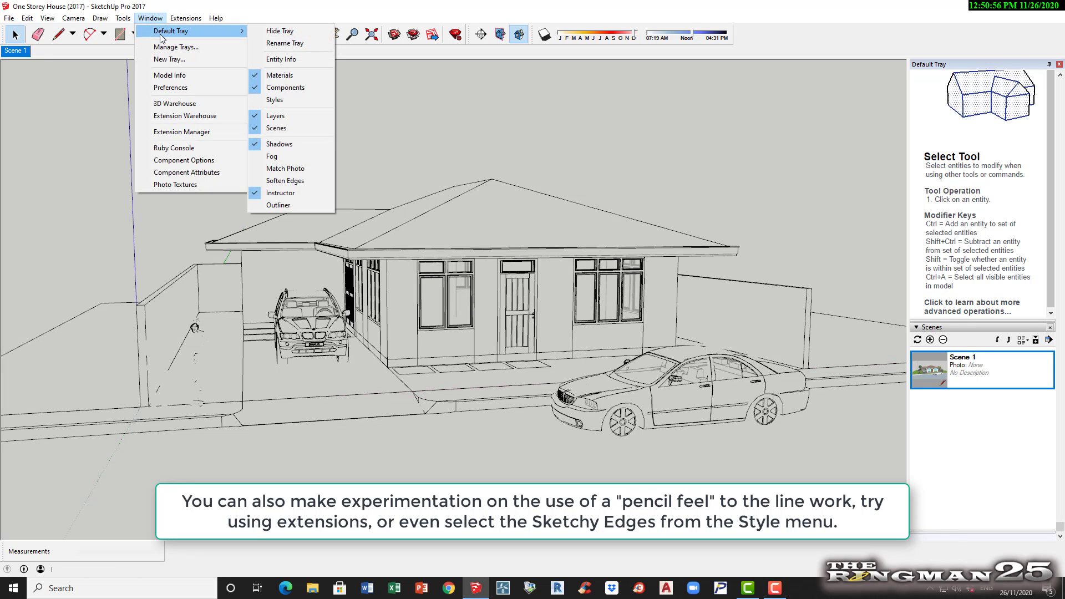
left_click(274, 100)
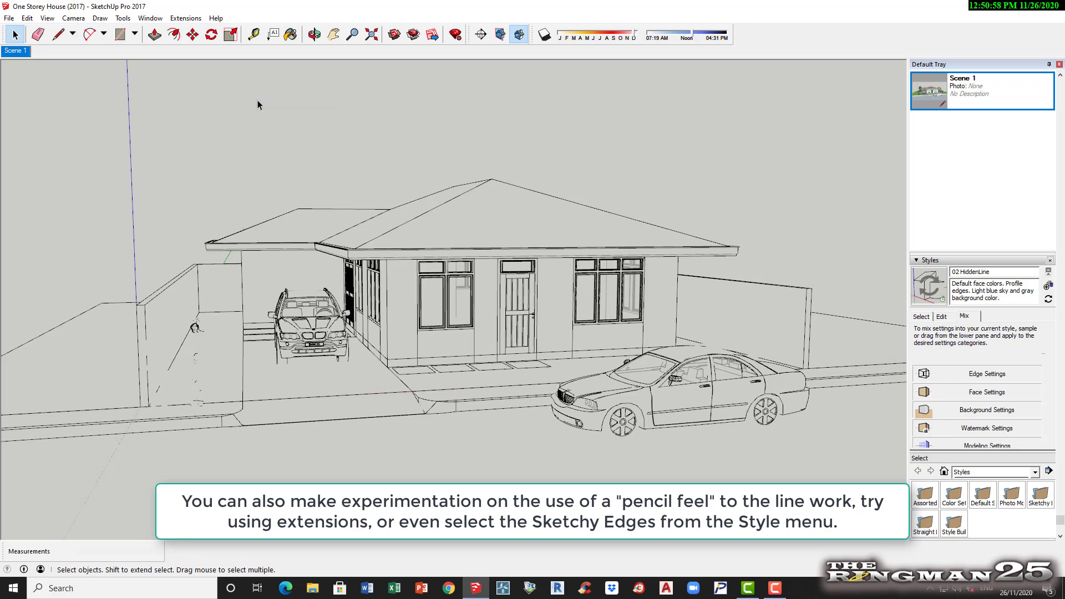
left_click(922, 318)
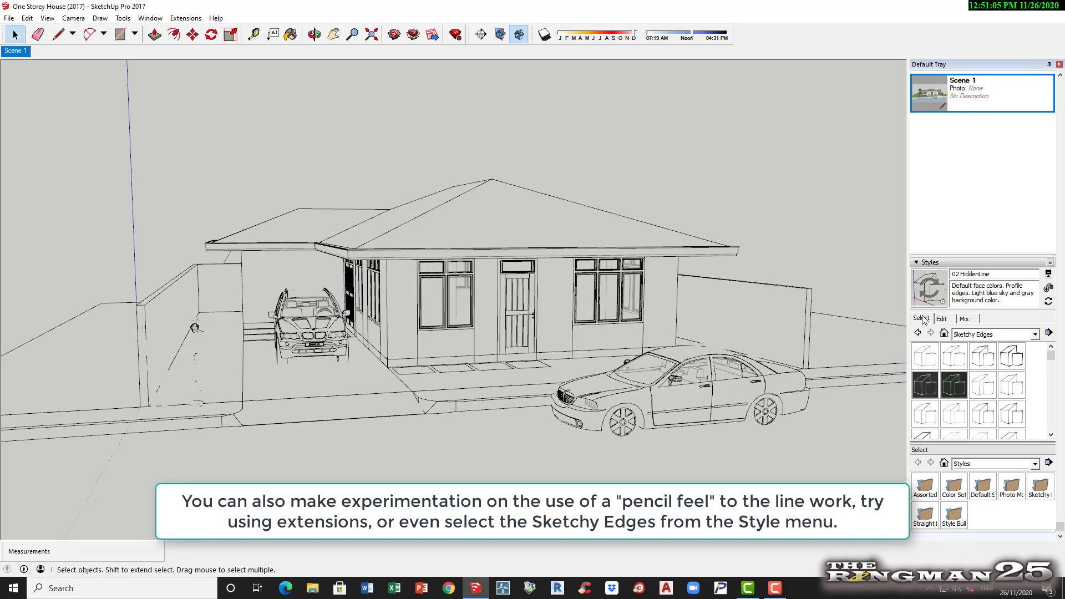
left_click(1035, 335)
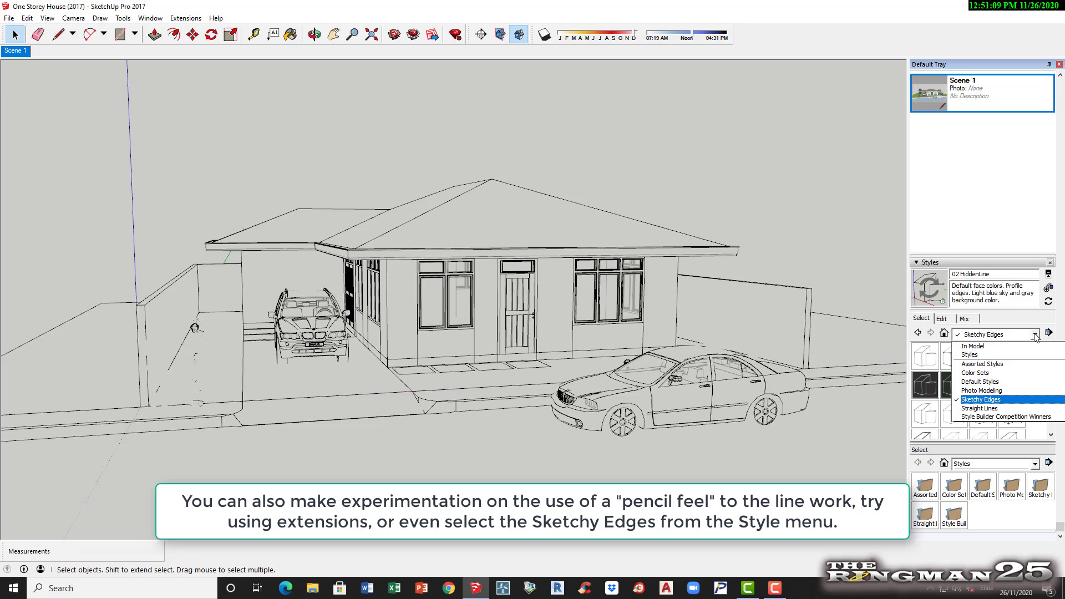
left_click(1006, 400)
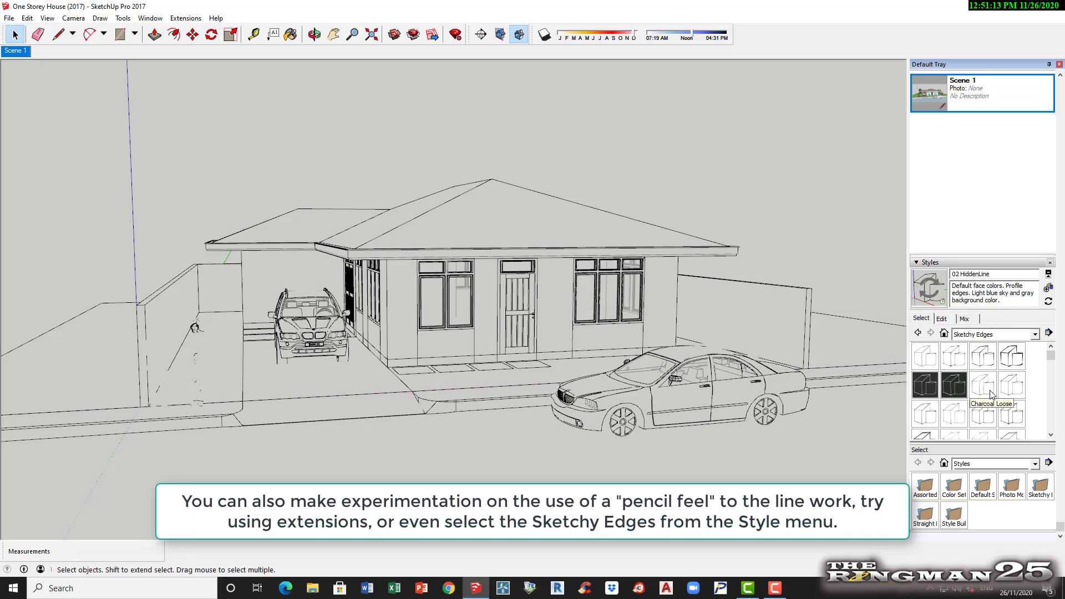
scroll(991, 391, "down", 2)
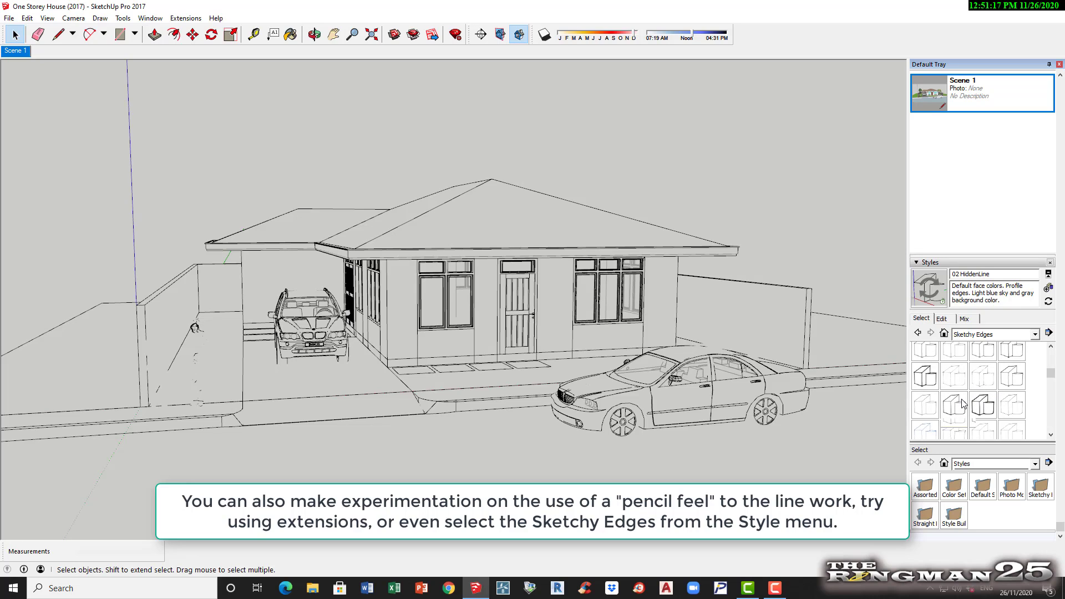
scroll(962, 404, "up", 2)
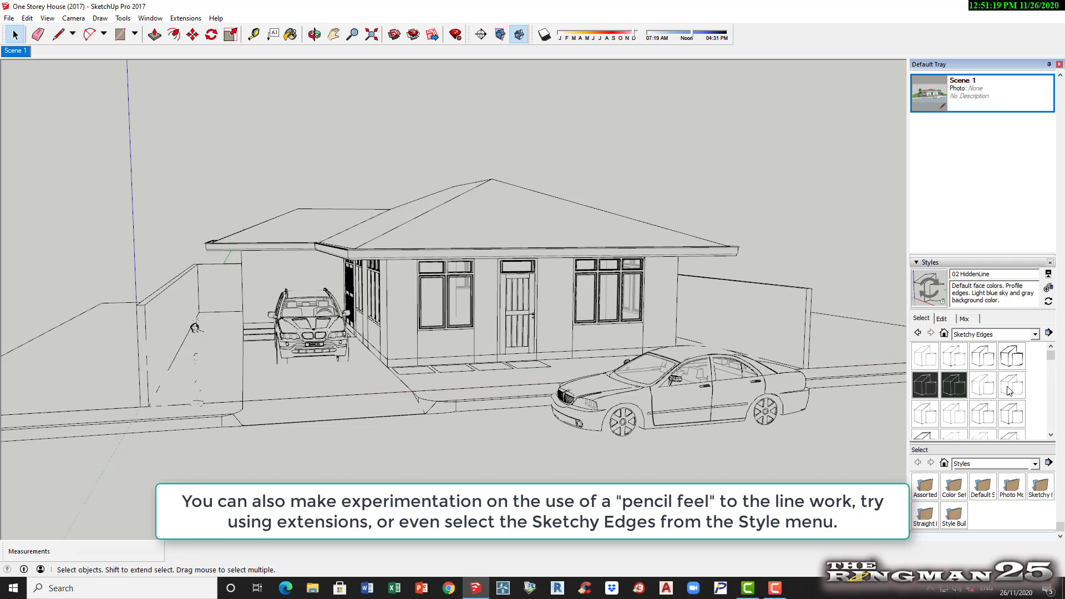
- Try the Brush Strokes, Airbrush, Airbrush with Endpoints, Brush Strokes Wide, Chalk on Blackboard and Chalk on Greenboard styles on the house
left_click(992, 364)
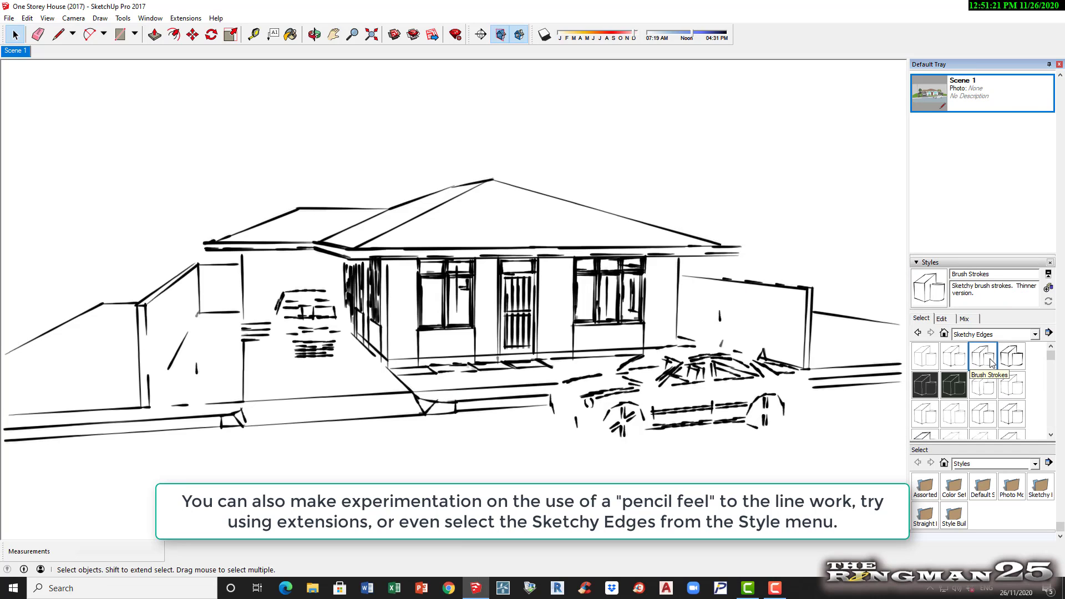
left_click(923, 363)
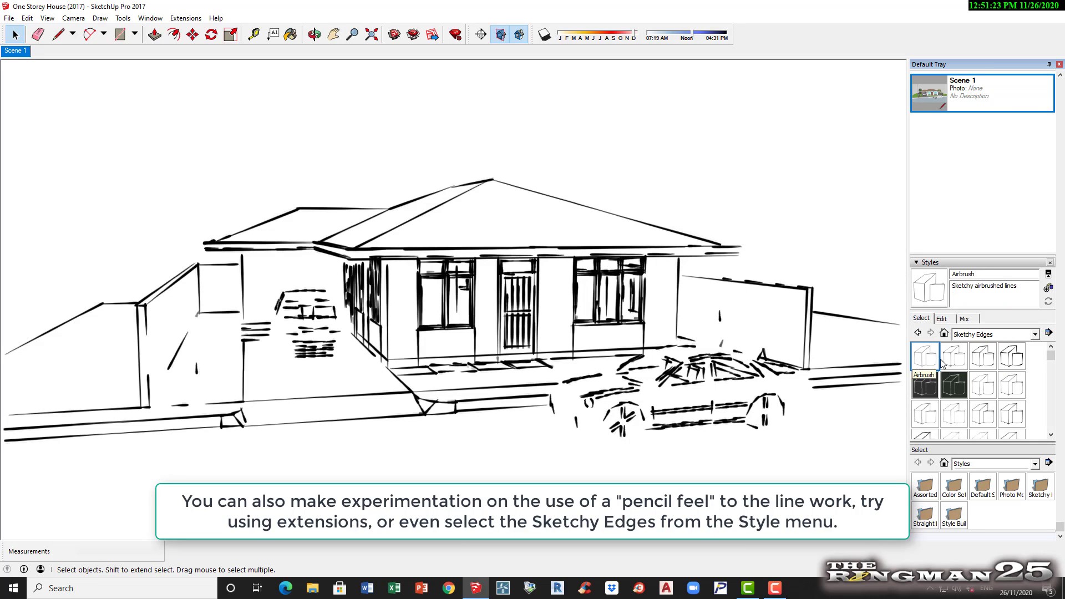
left_click(983, 359)
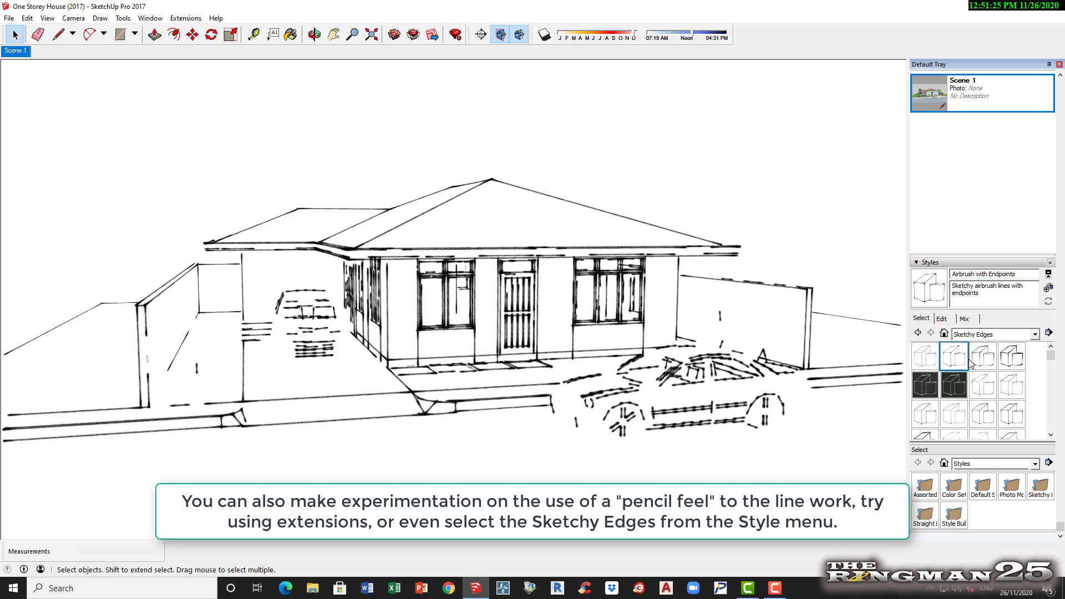
left_click(1008, 361)
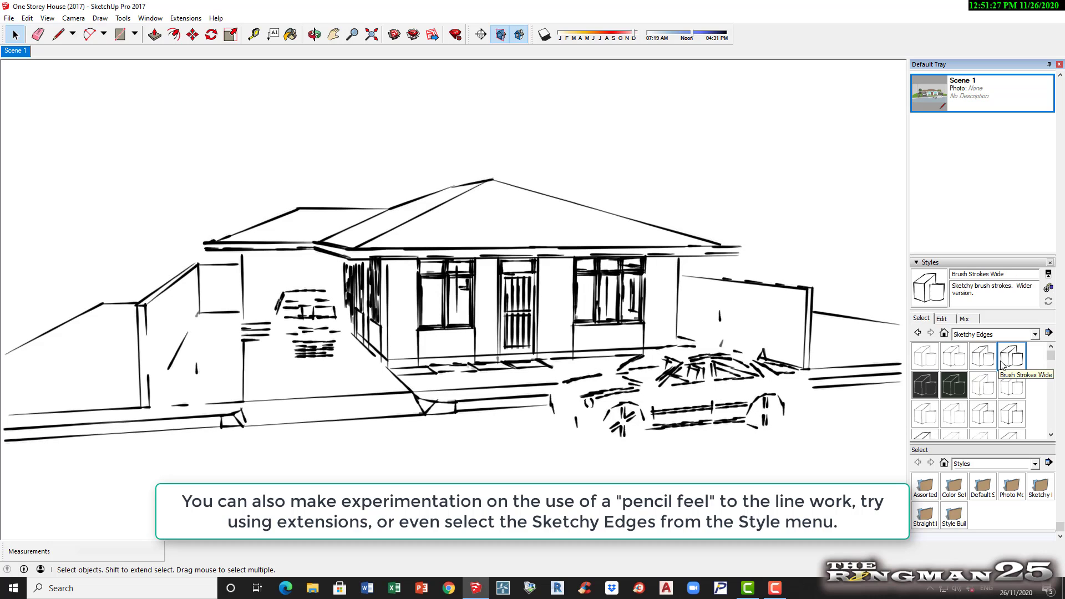
left_click(931, 394)
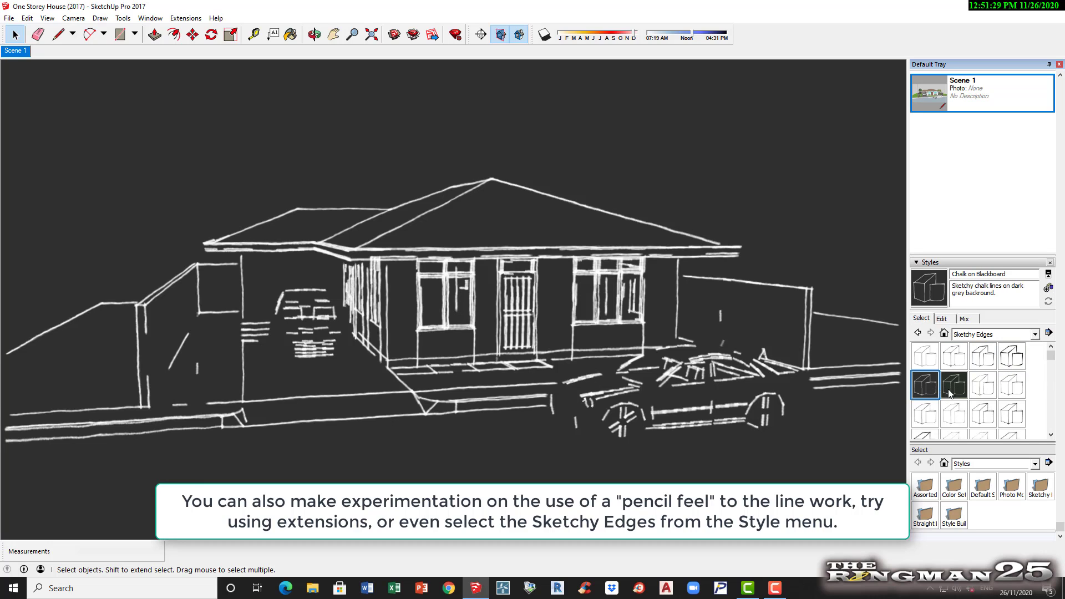
left_click(968, 391)
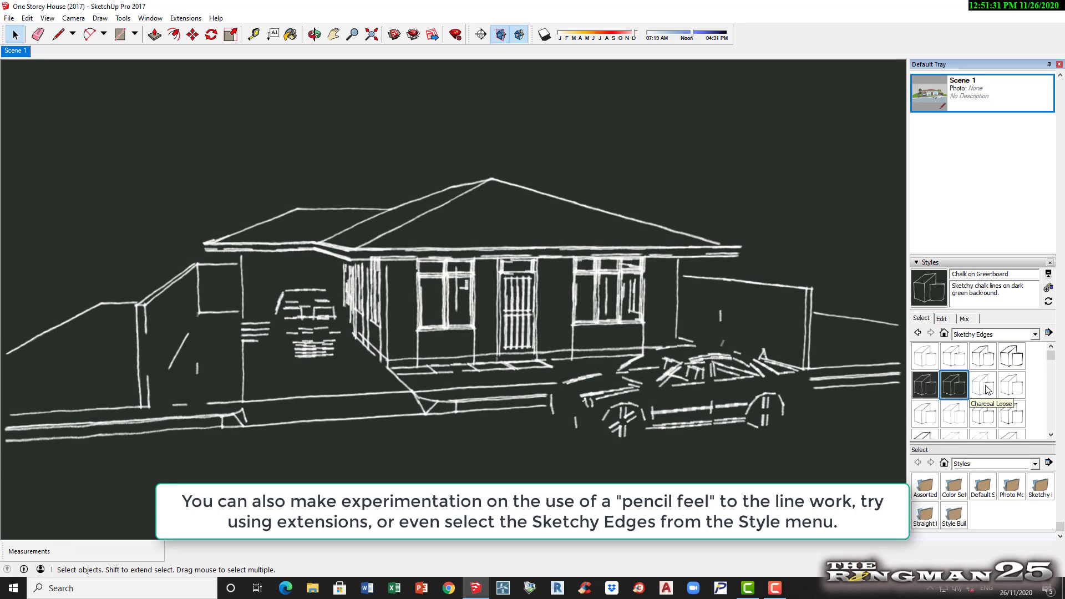
- Try the Classic SketchUp Jitter with Endpoints, Cross Stitch, Crayon and Conte sketchy styles on the house
left_click(984, 388)
left_click(1004, 414)
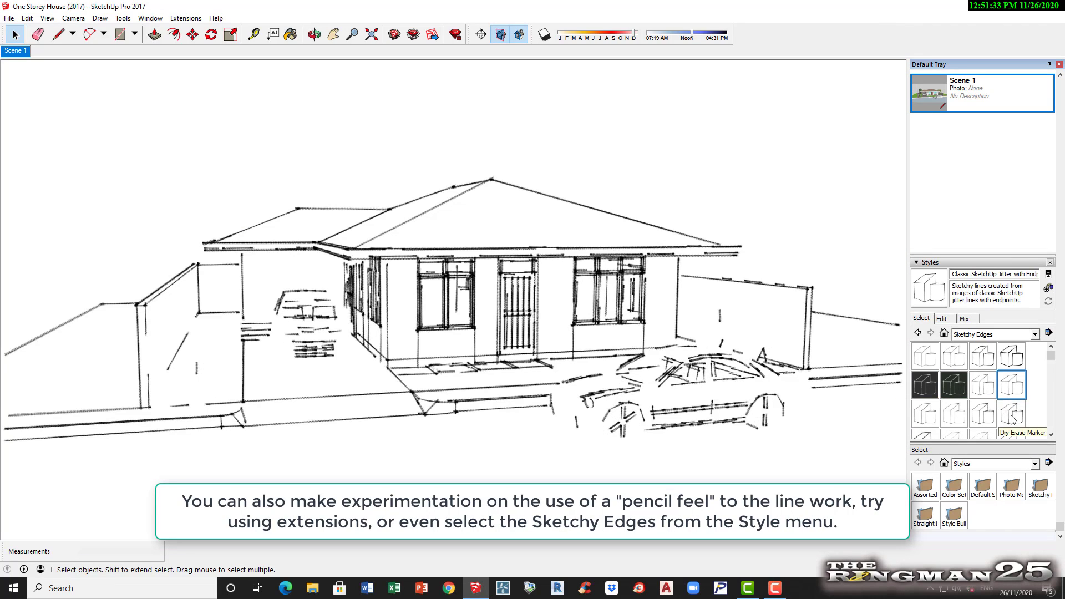
left_click(983, 417)
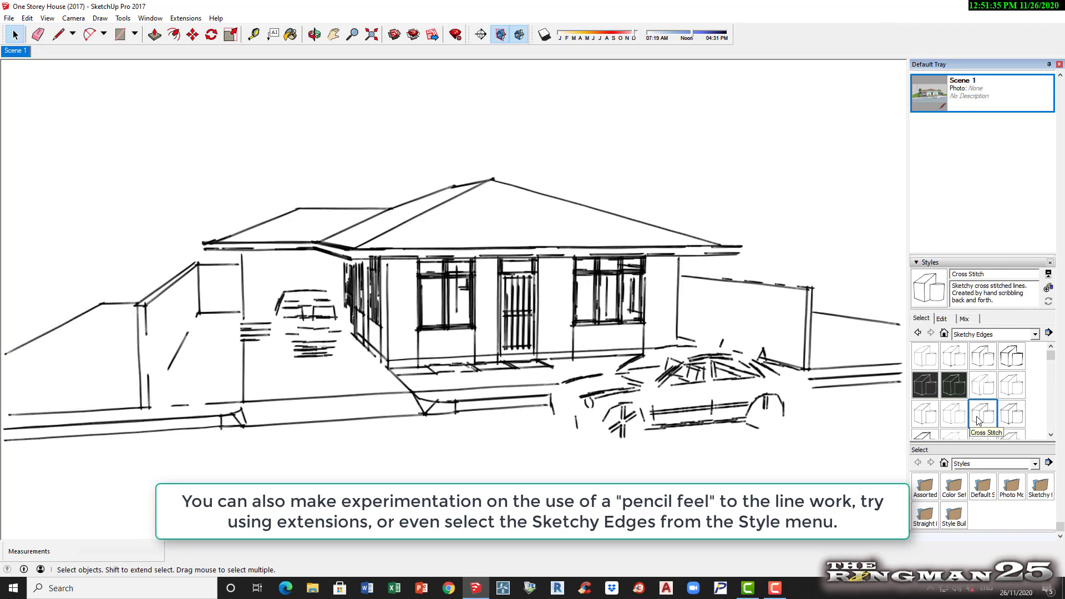
left_click(953, 414)
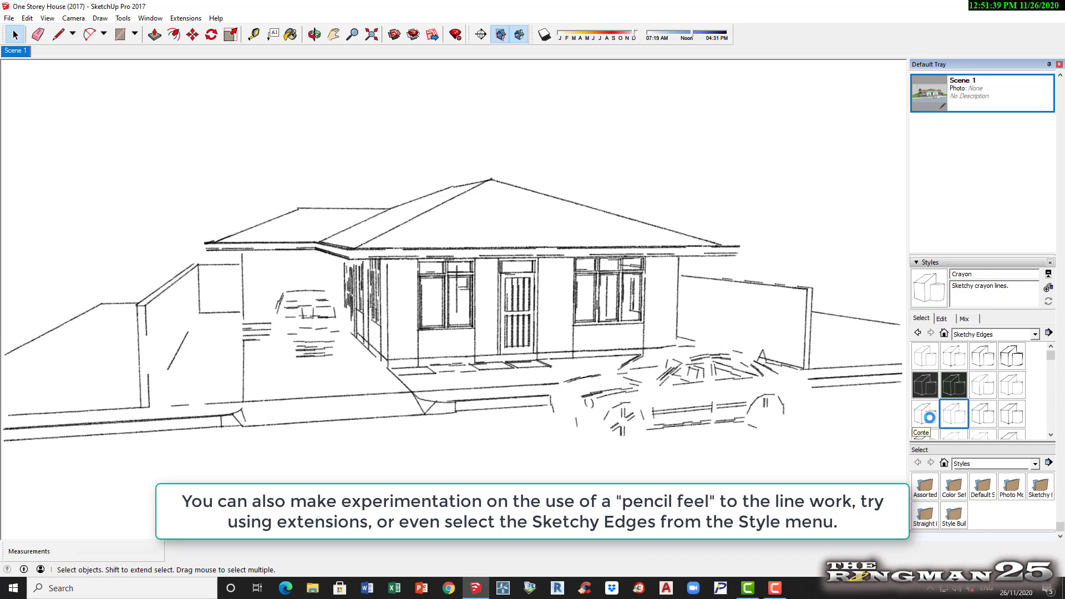
- Try the Pen Curved, Pen Wavy and Pencil sketchy styles on the house
scroll(1051, 359, "down", 5)
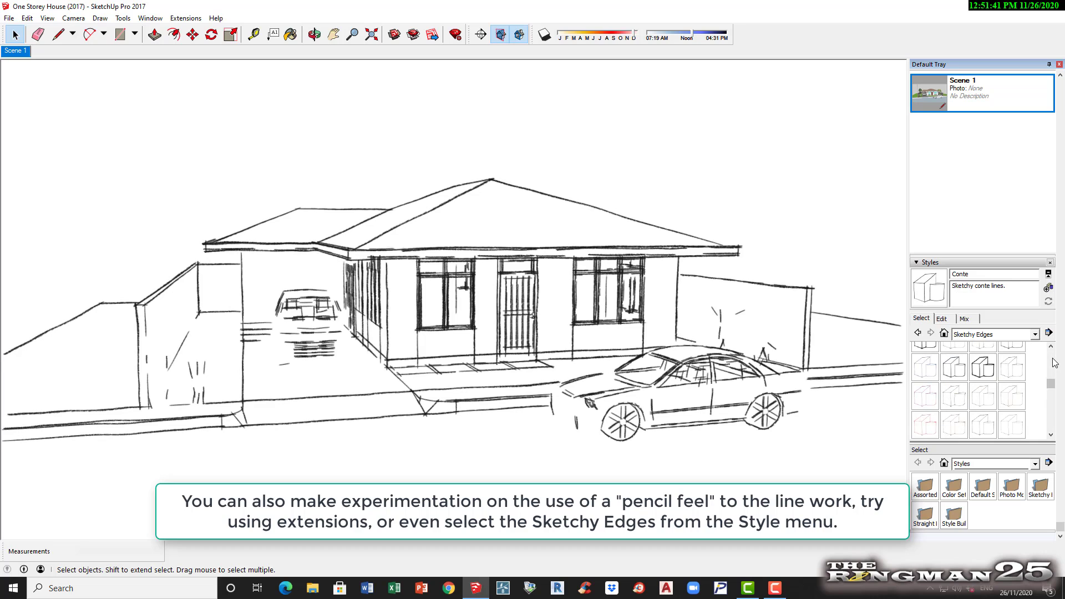
left_click(931, 397)
left_click(955, 398)
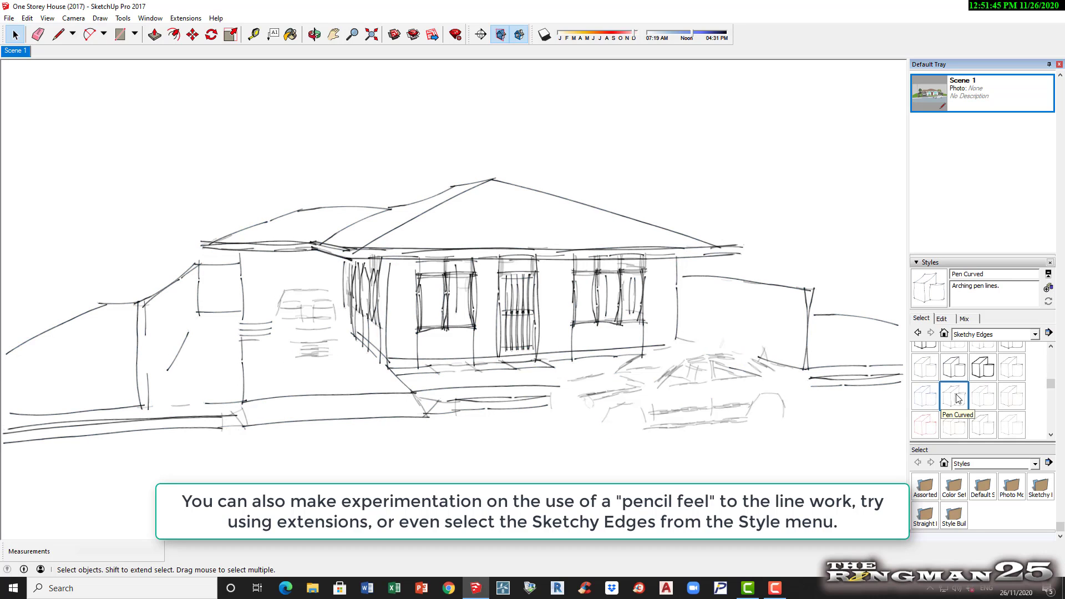
left_click(982, 428)
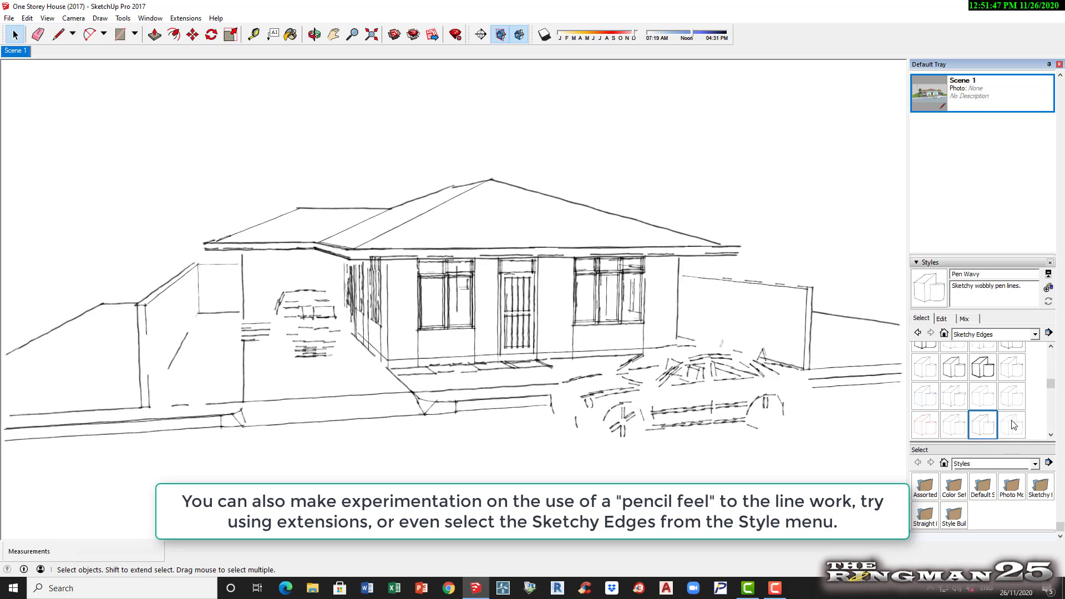
left_click(1012, 424)
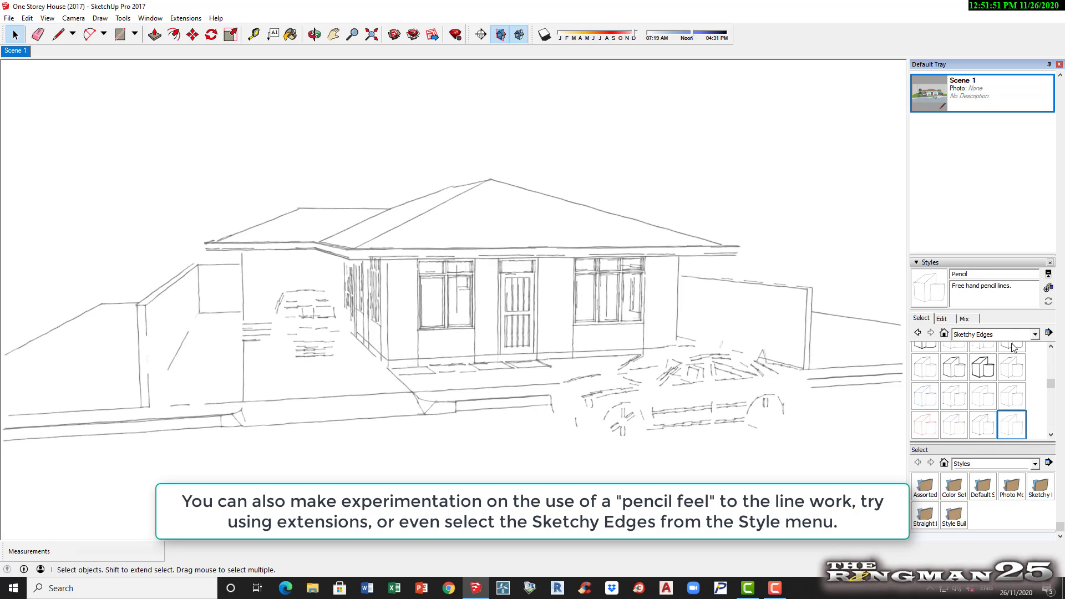
- Apply the HiddenLine style with white background from the Default Styles collection
left_click(1035, 335)
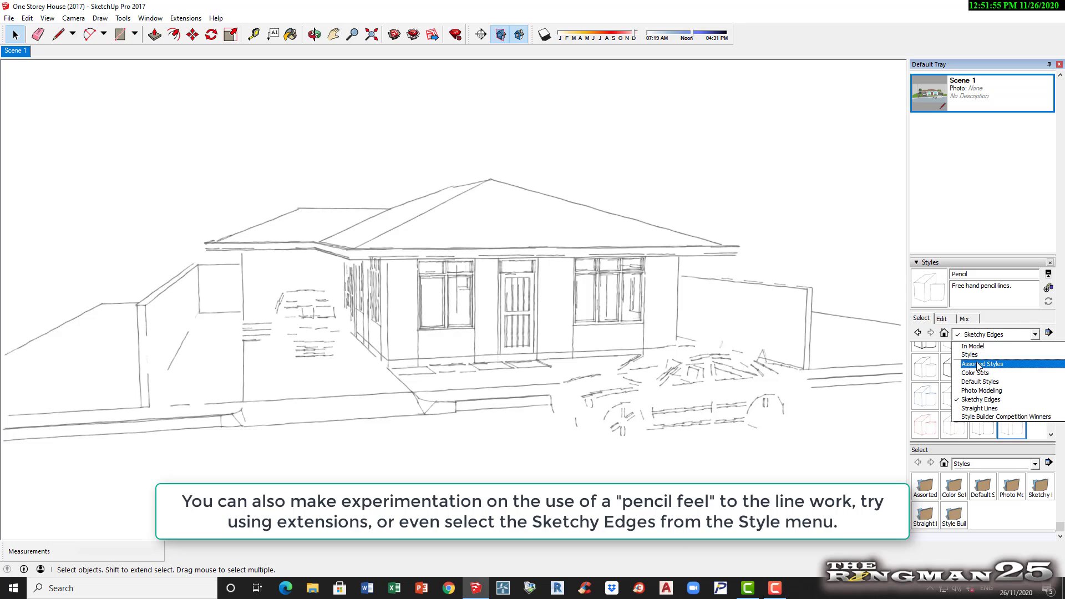
left_click(976, 382)
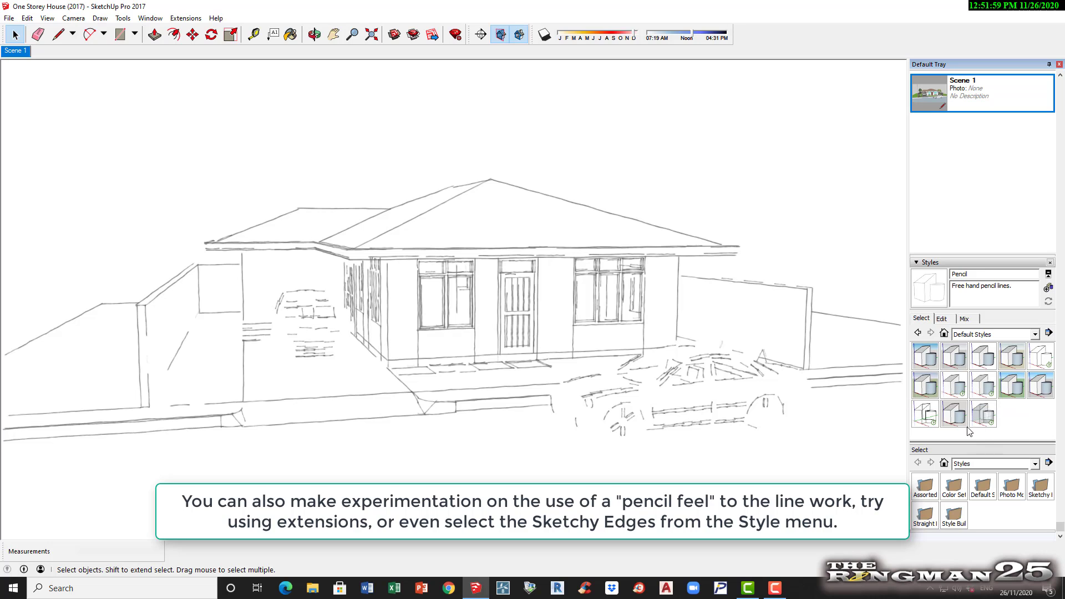
left_click(1035, 361)
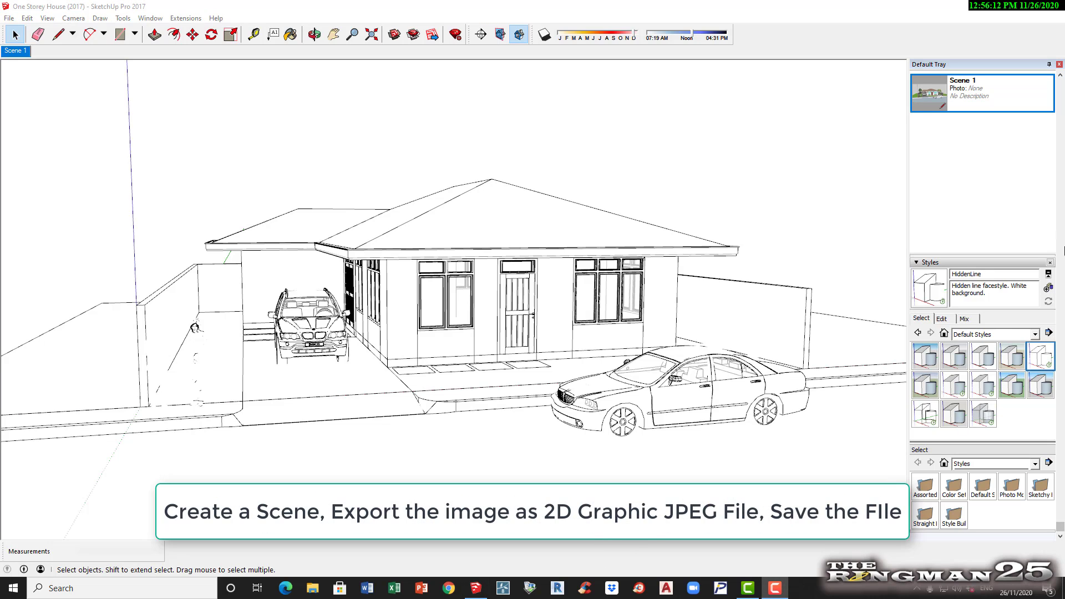
- Add a new scene that stores the hidden-line view of the house
scroll(1061, 116, "up", 3)
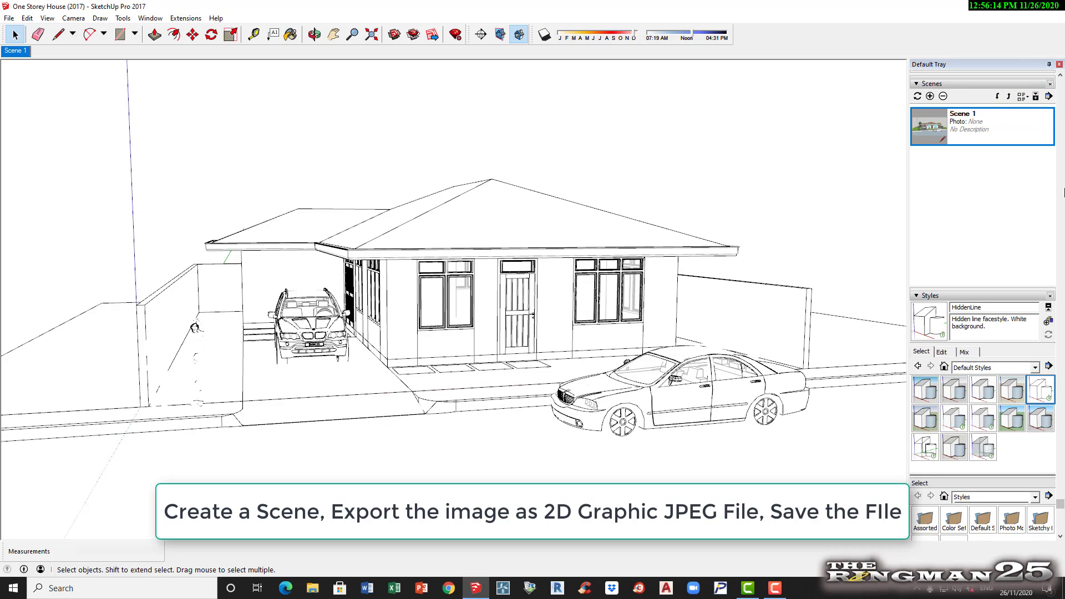
scroll(1063, 211, "up", 1)
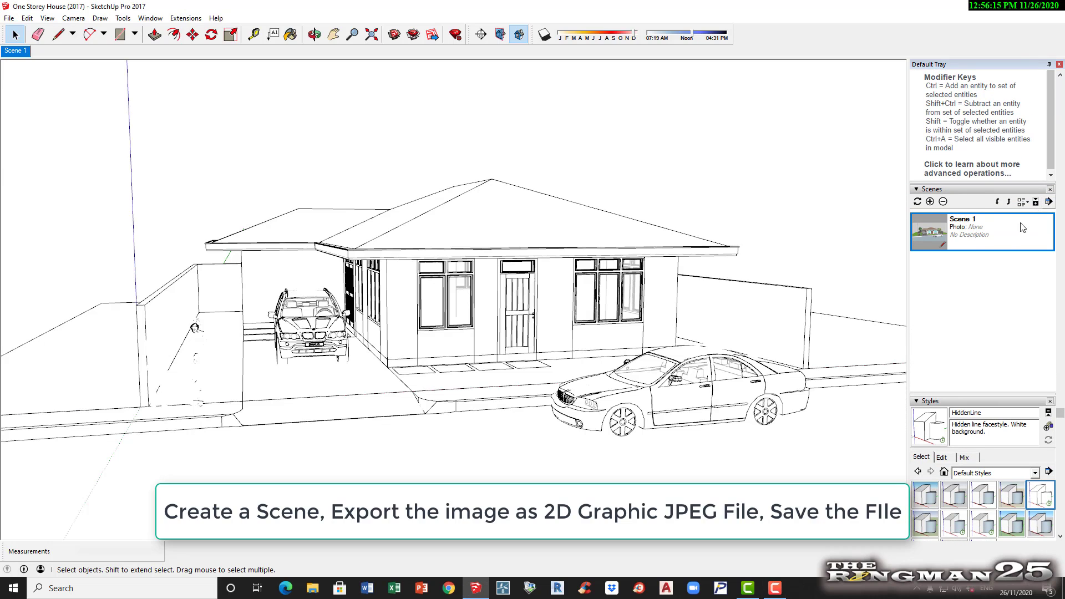
left_click(930, 202)
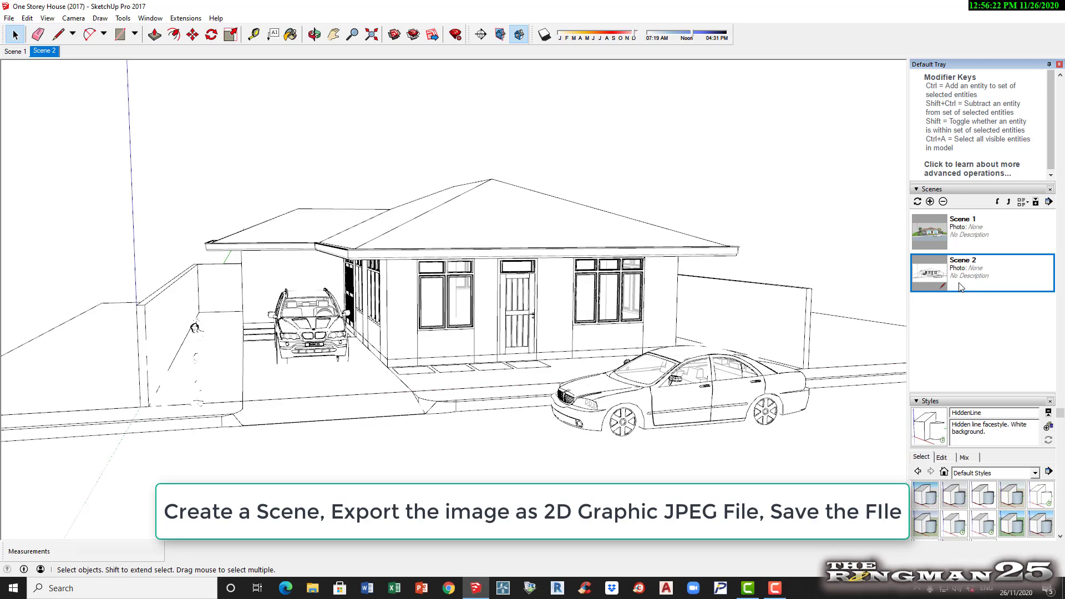
- Export the hidden-line view as a 2D JPEG image named Scene 2 in the ARCH 4 EXERCISES folder
left_click(9, 19)
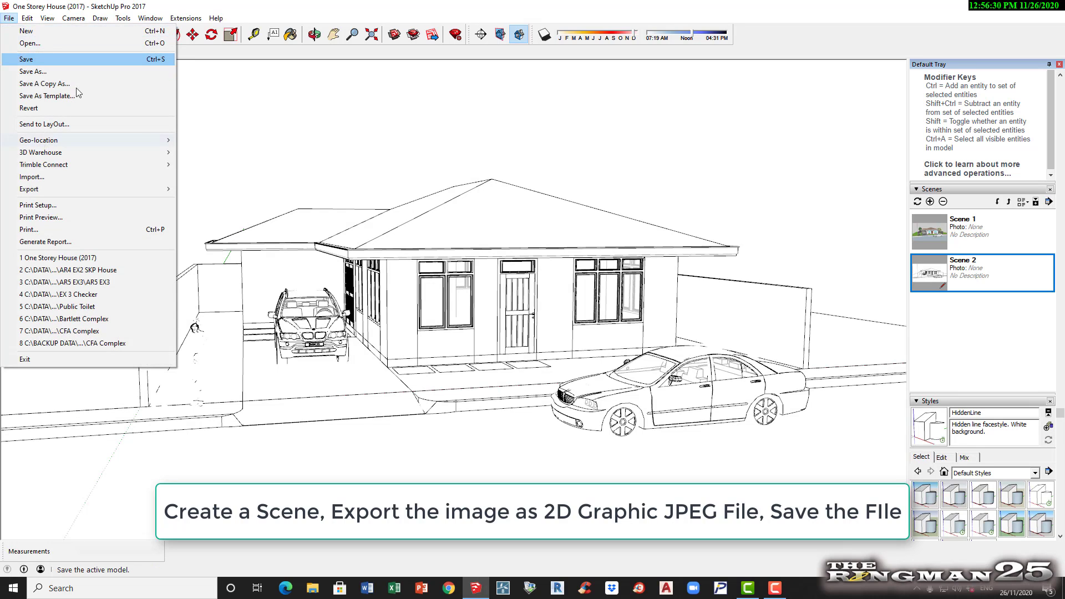
mouse_move(42, 192)
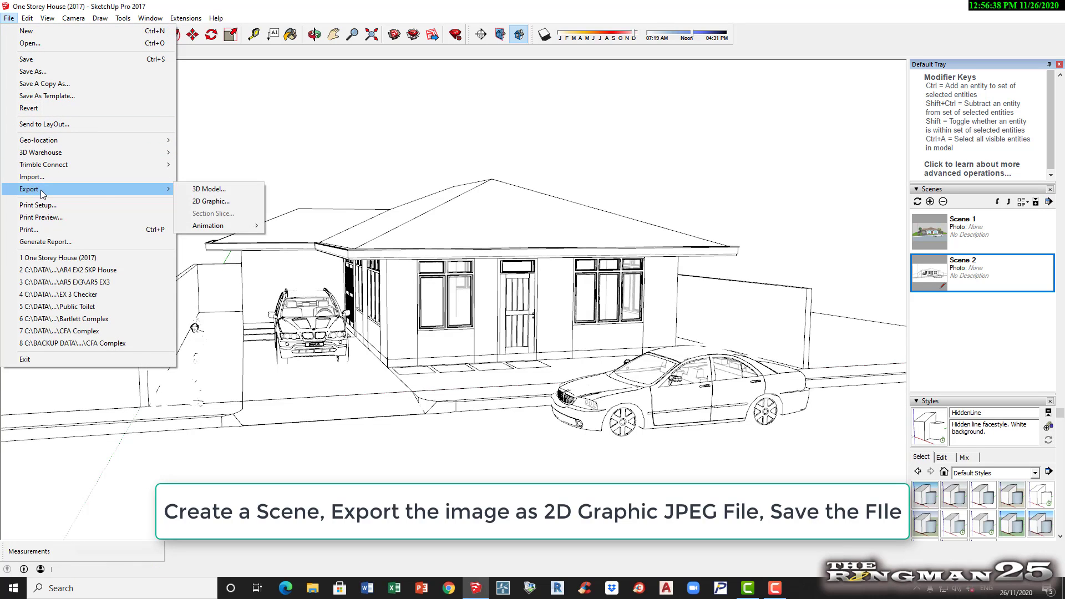
left_click(214, 201)
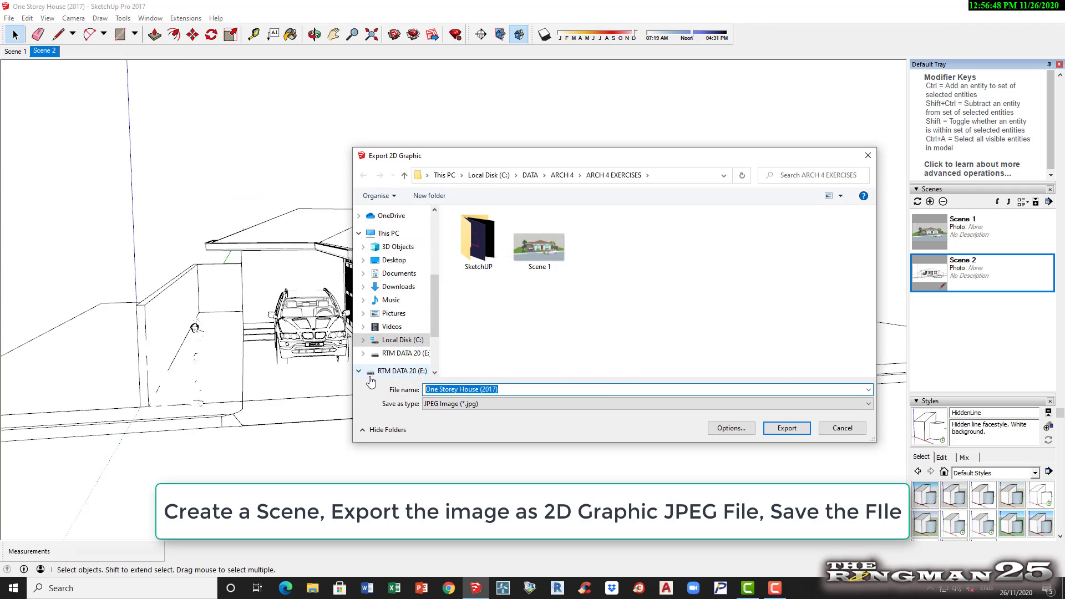
type("Scene 2")
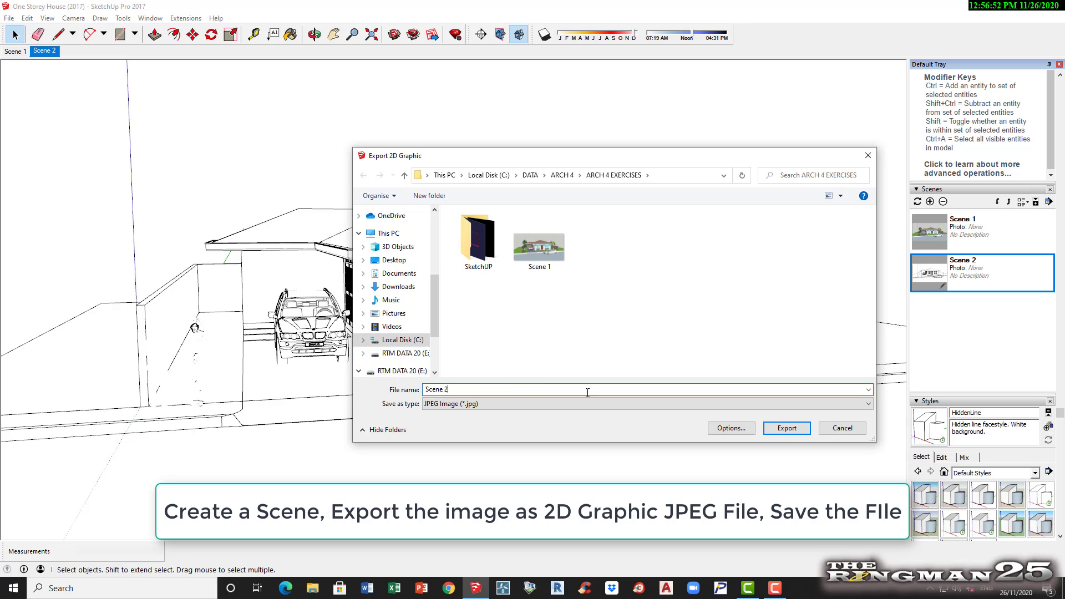
left_click(797, 432)
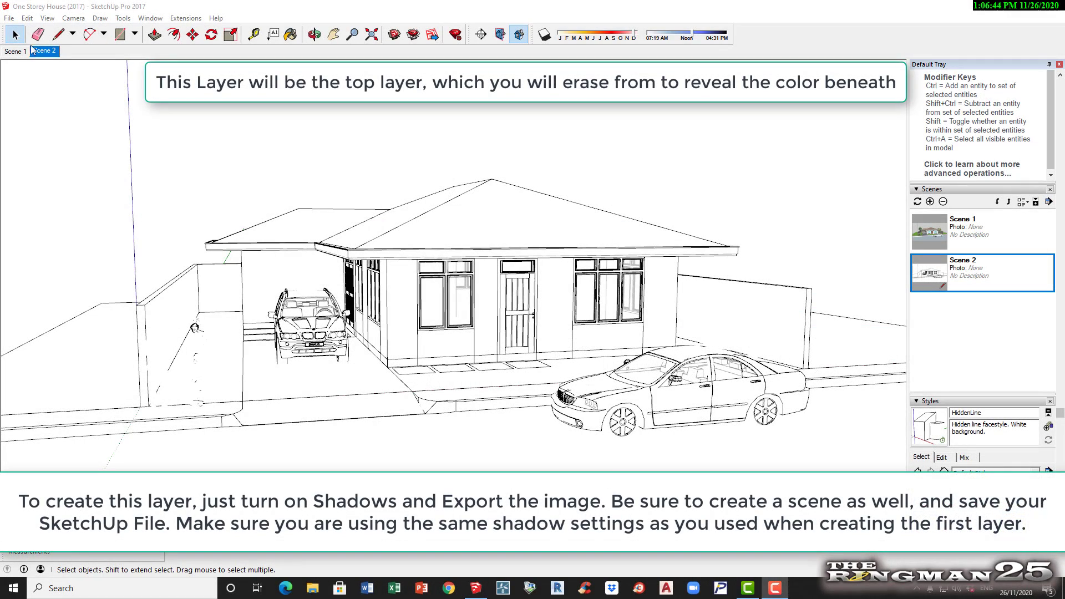
- Turn on the shadows and add a new scene that stores the shadowed hidden-line view
left_click(47, 18)
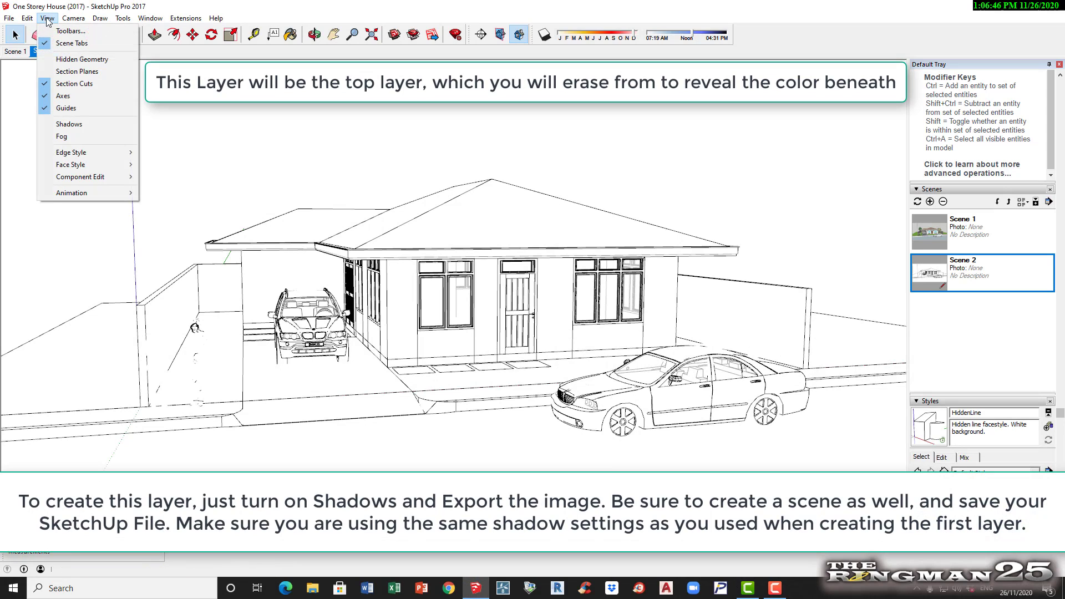
left_click(49, 125)
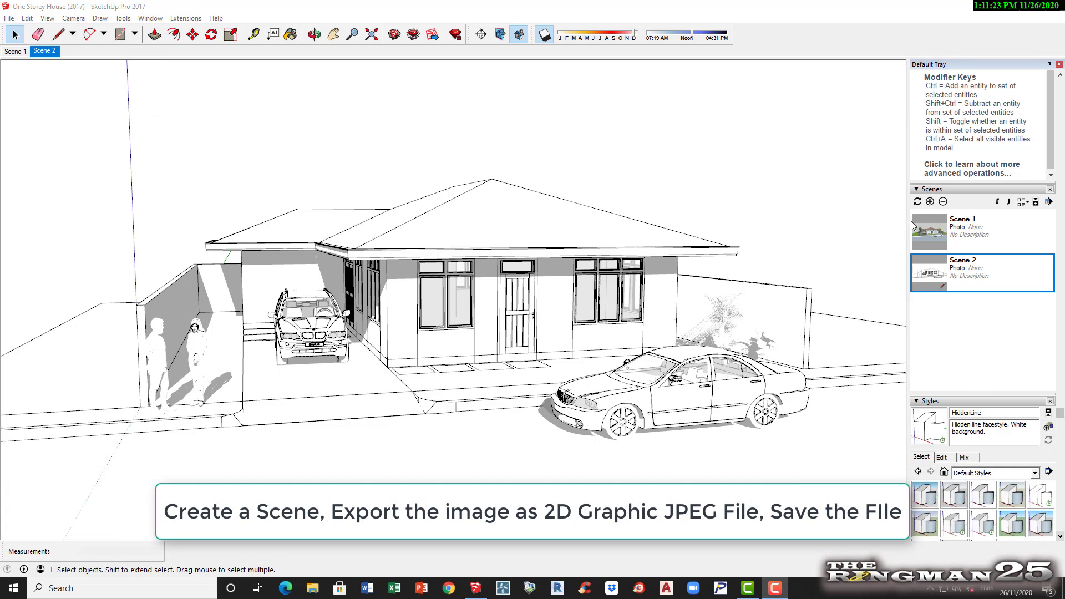
left_click(931, 203)
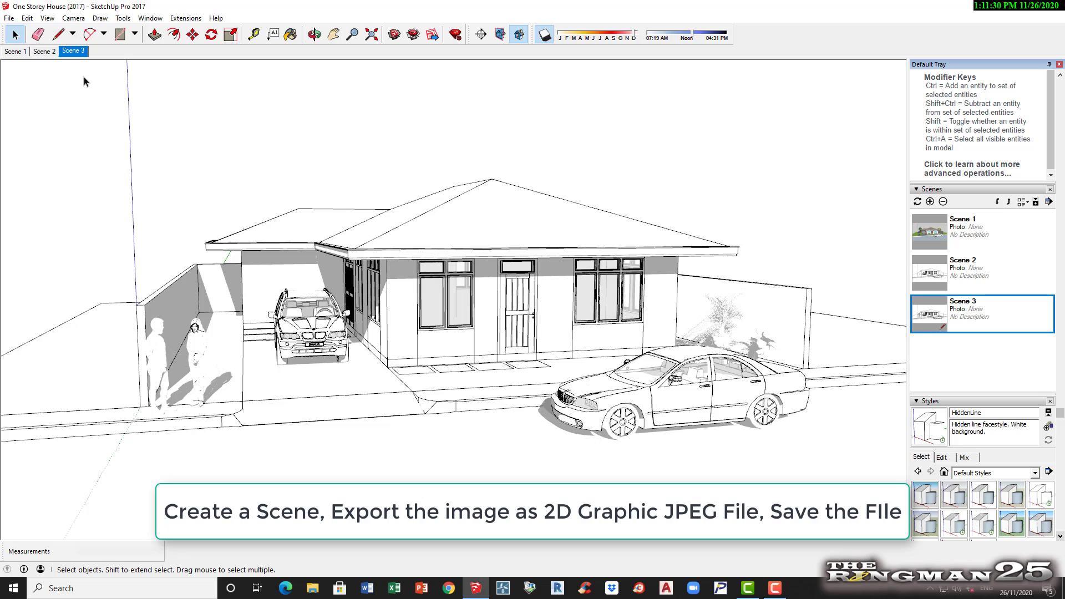
- Export the shadowed hidden-line view as a 2D JPEG image named Scene 3 in the ARCH 4 EXERCISES folder
left_click(9, 18)
mouse_move(28, 19)
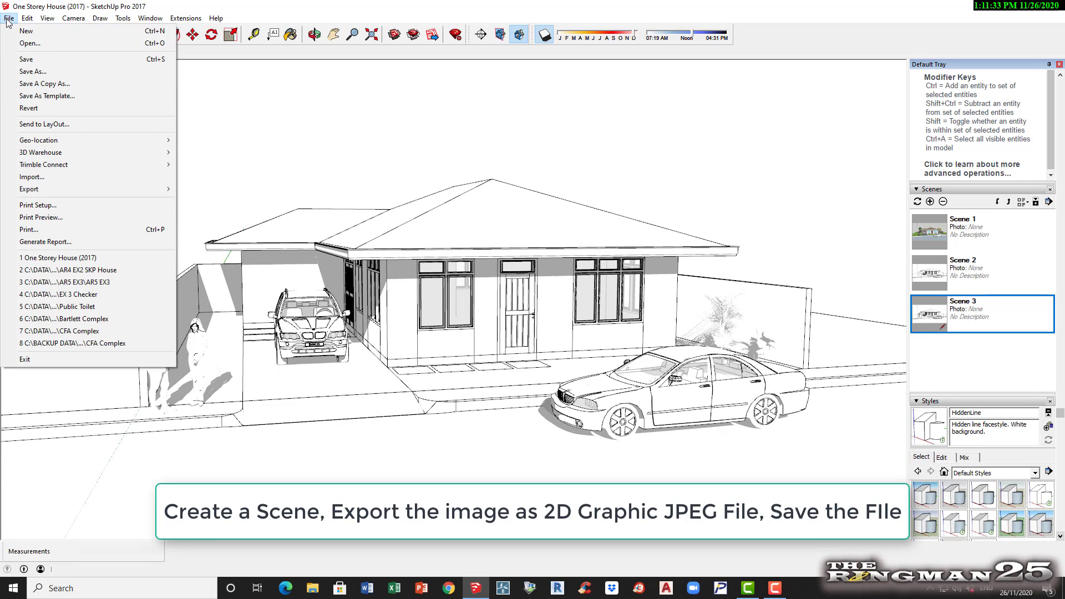
mouse_move(32, 192)
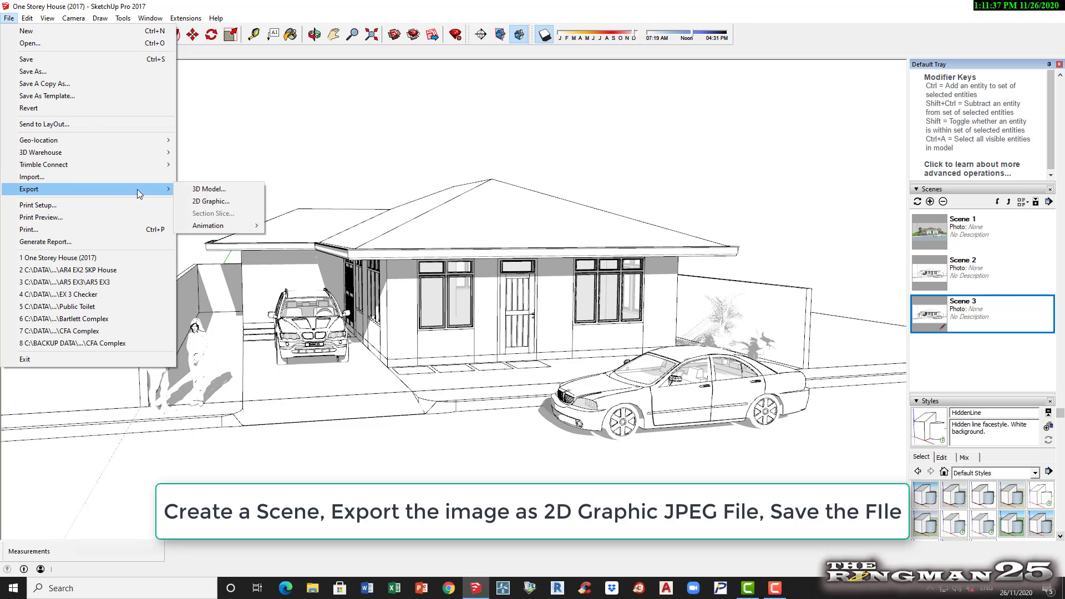
left_click(199, 202)
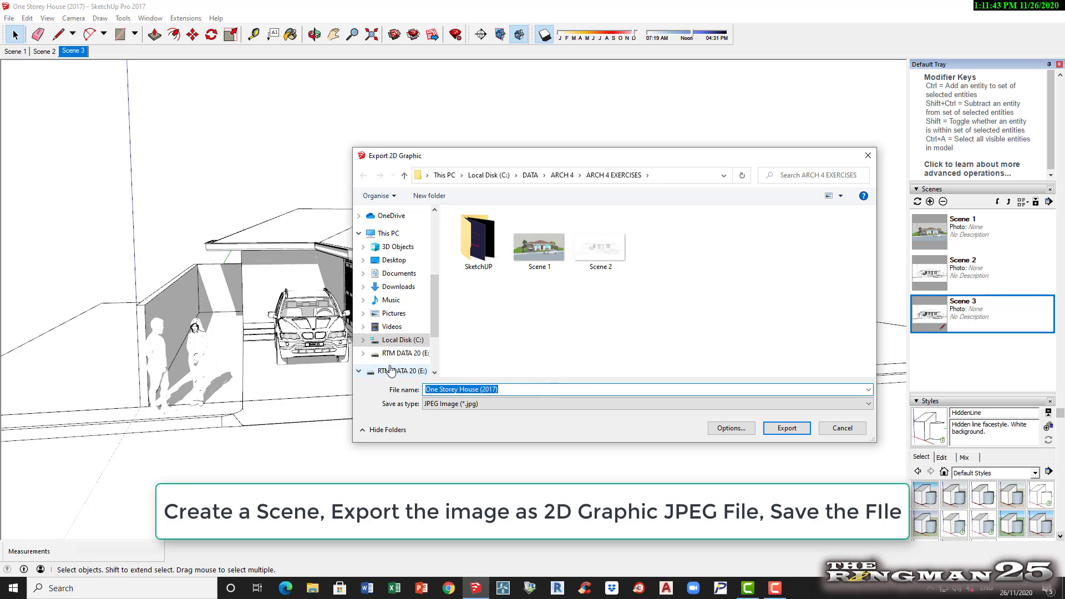
type("Sce")
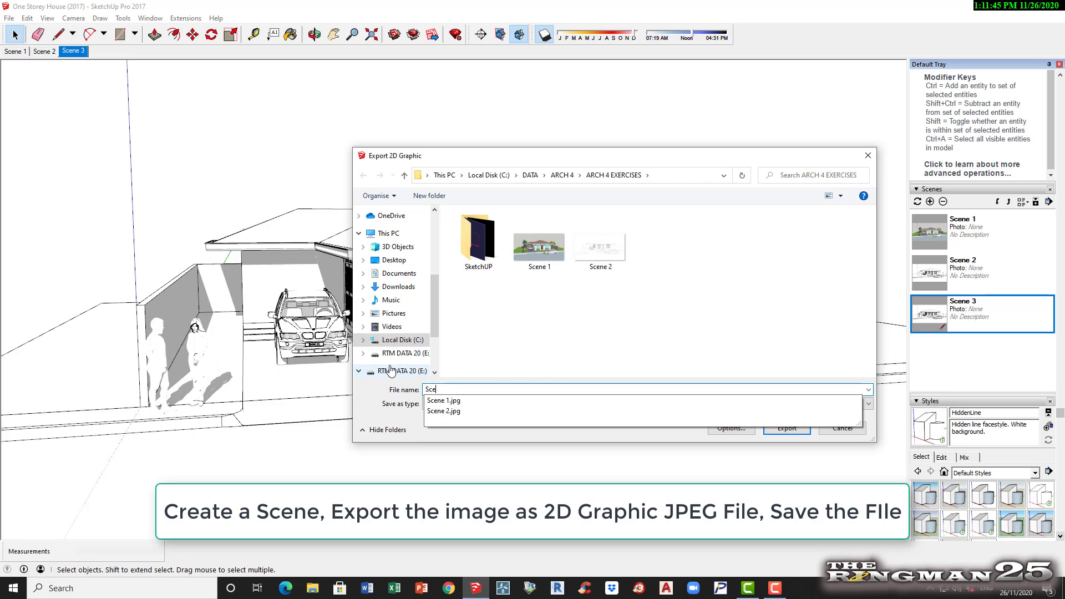
type("ne 3")
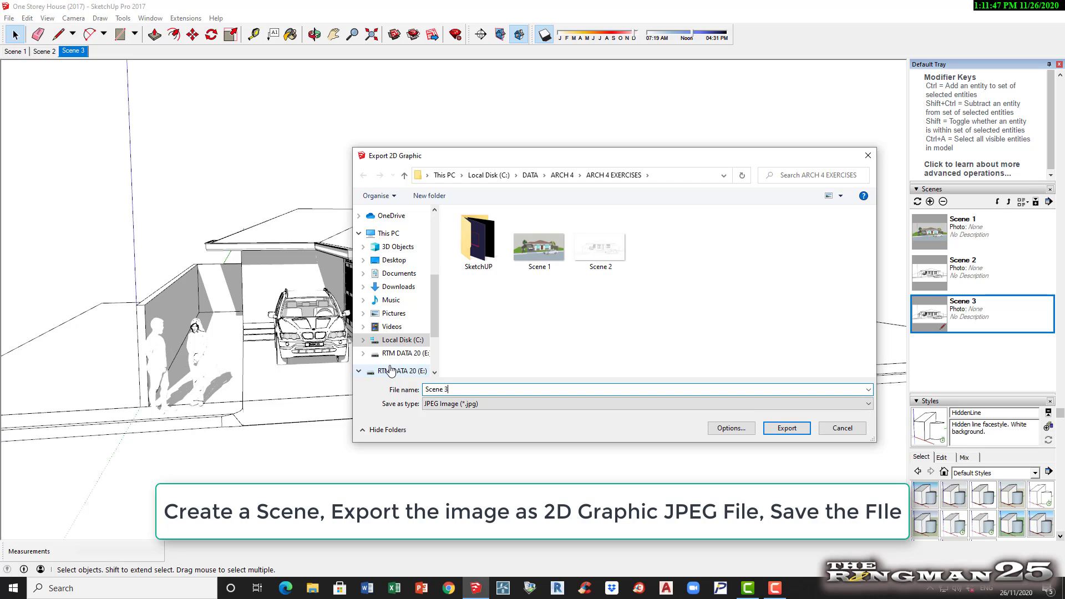
left_click(787, 429)
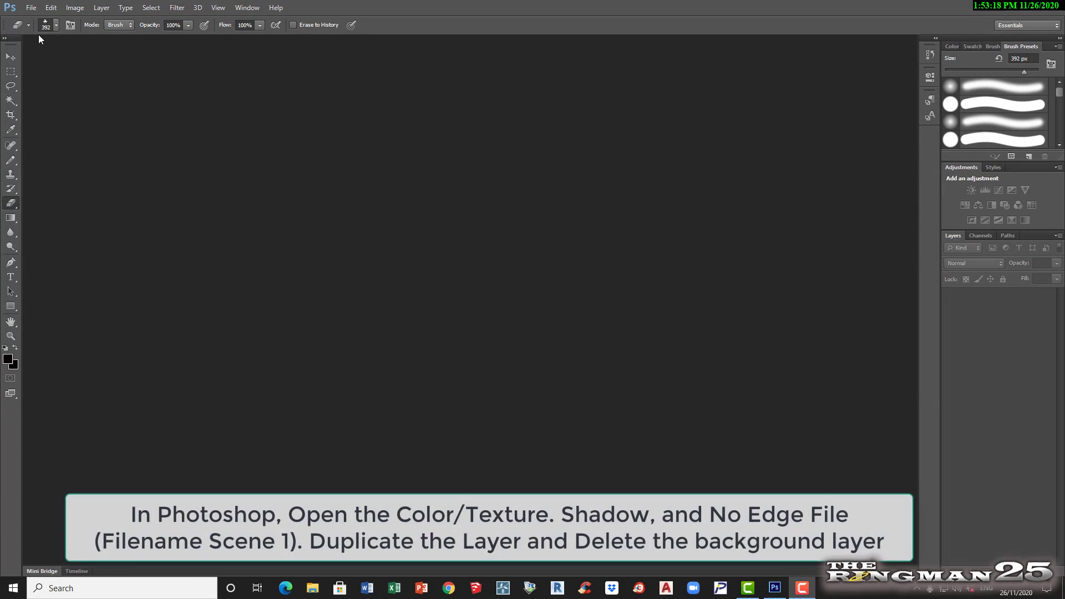
- Switch to Photoshop and open the Scene 1 image from the ARCH 4 EXERCISES folder
left_click(31, 8)
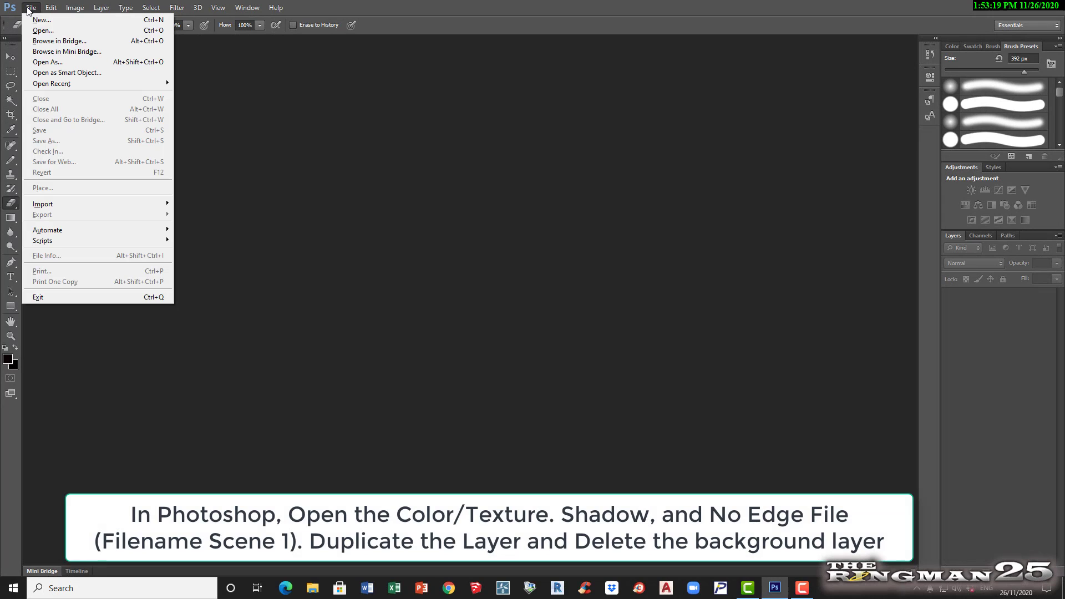
left_click(43, 31)
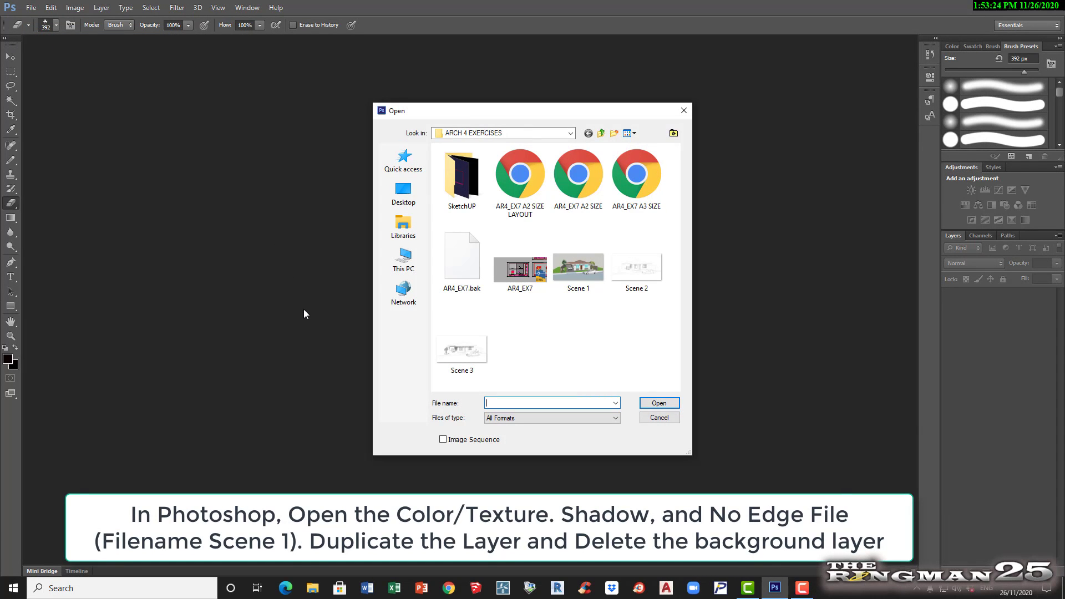
left_click(582, 274)
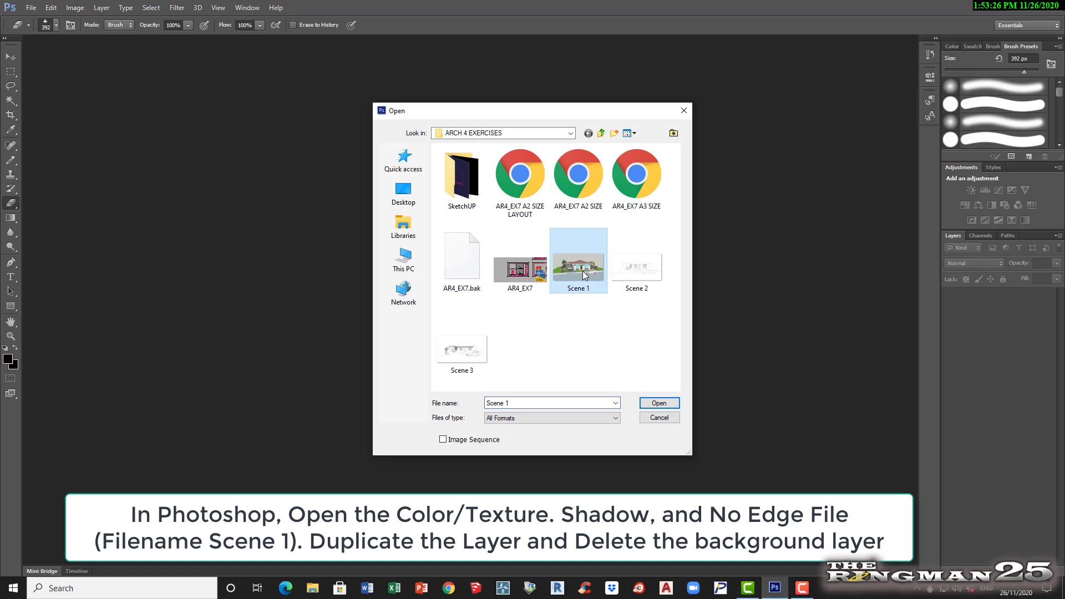
left_click(664, 403)
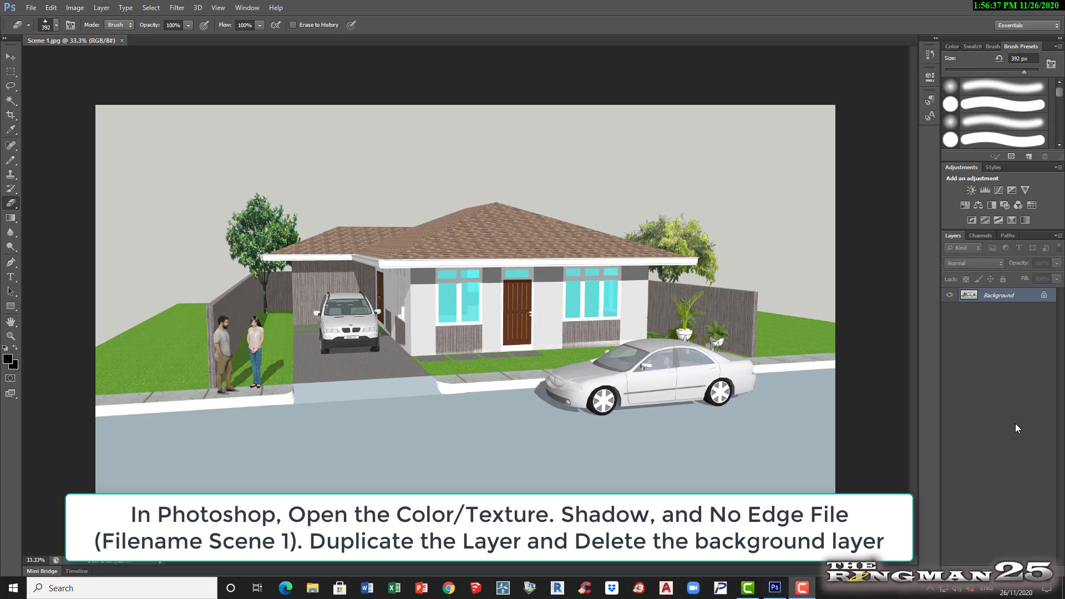
- Duplicate the Background layer within Scene 1.jpg as Background copy
right_click(1027, 299)
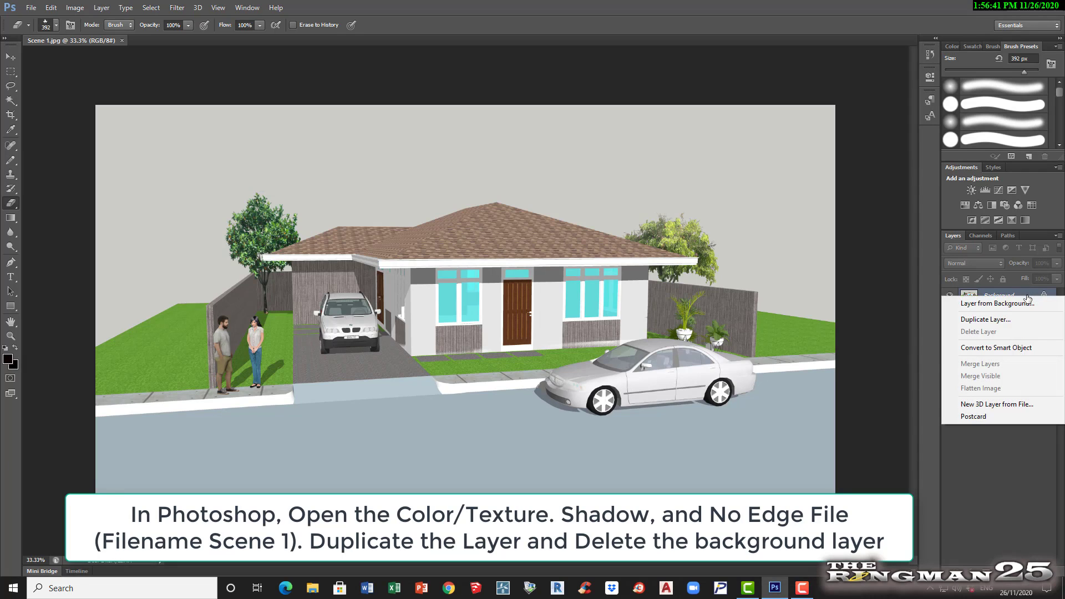
left_click(1001, 319)
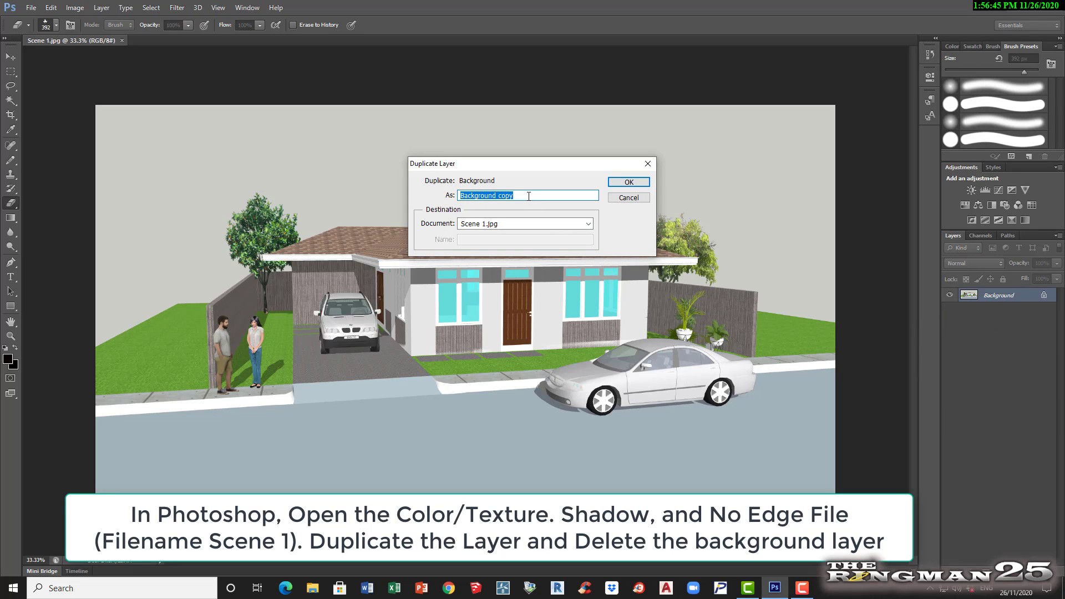
left_click(628, 182)
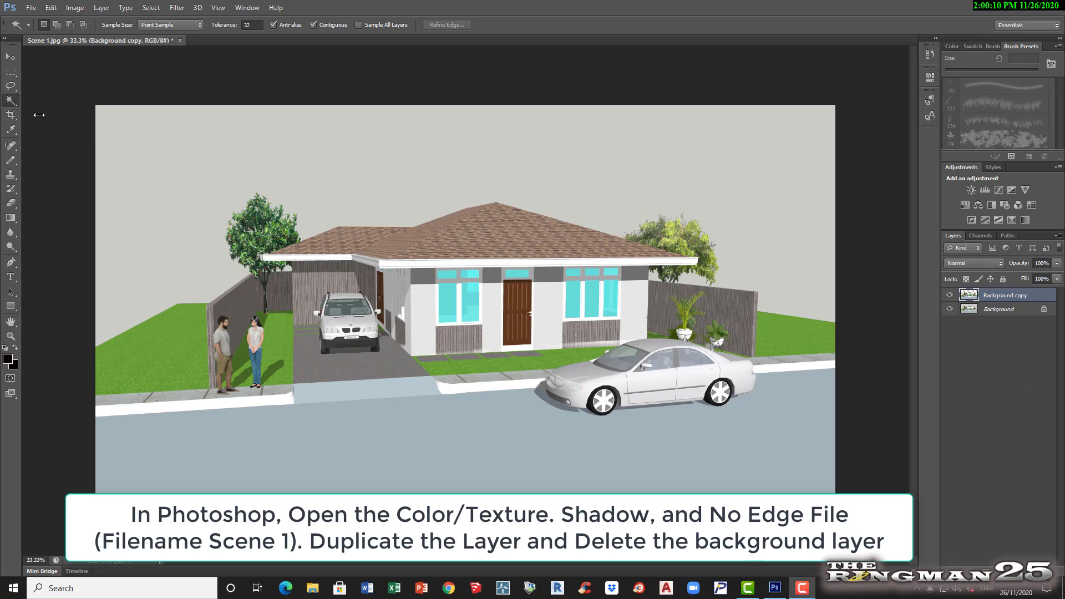
- Select the sky and then the road area on the duplicated layer with the Magic Wand at tolerance 32
left_click(12, 102)
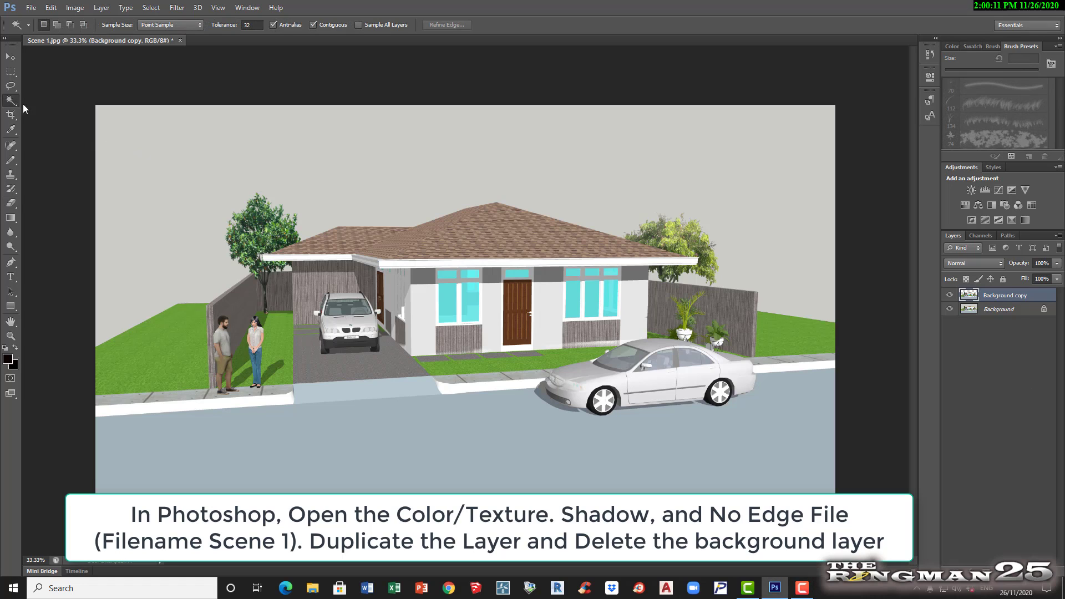
left_click(317, 162)
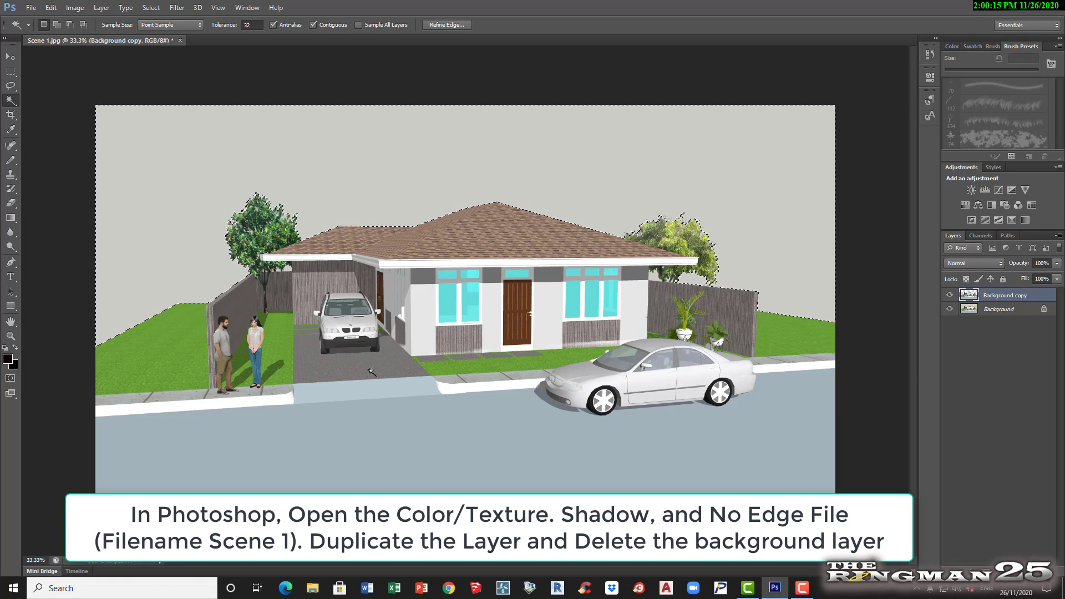
left_click(284, 437)
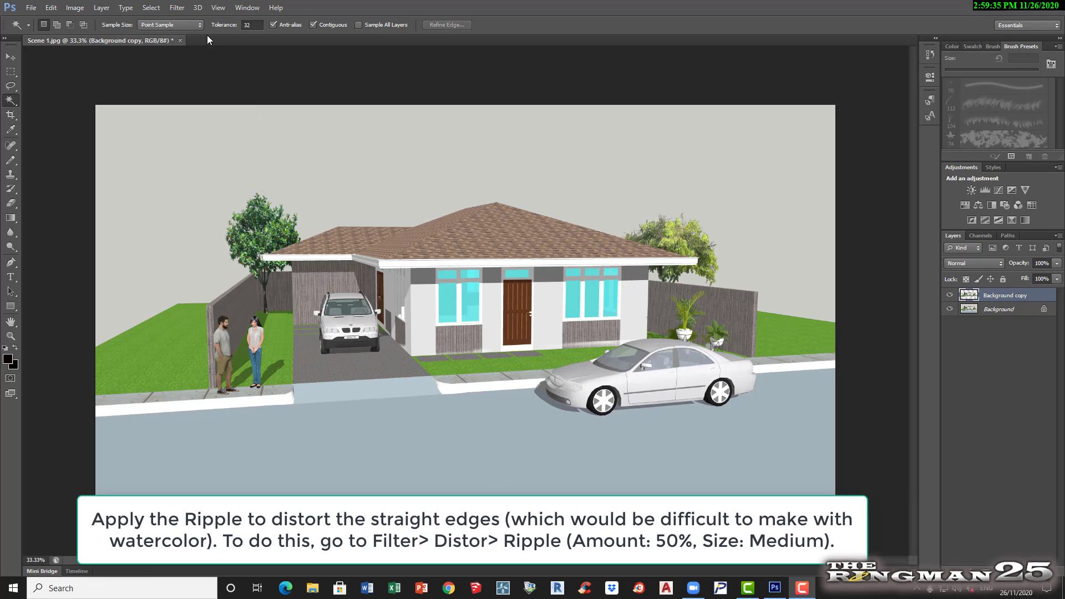
- Apply a Ripple distortion to the Background copy layer with an amount of 50% and Medium size
left_click(177, 8)
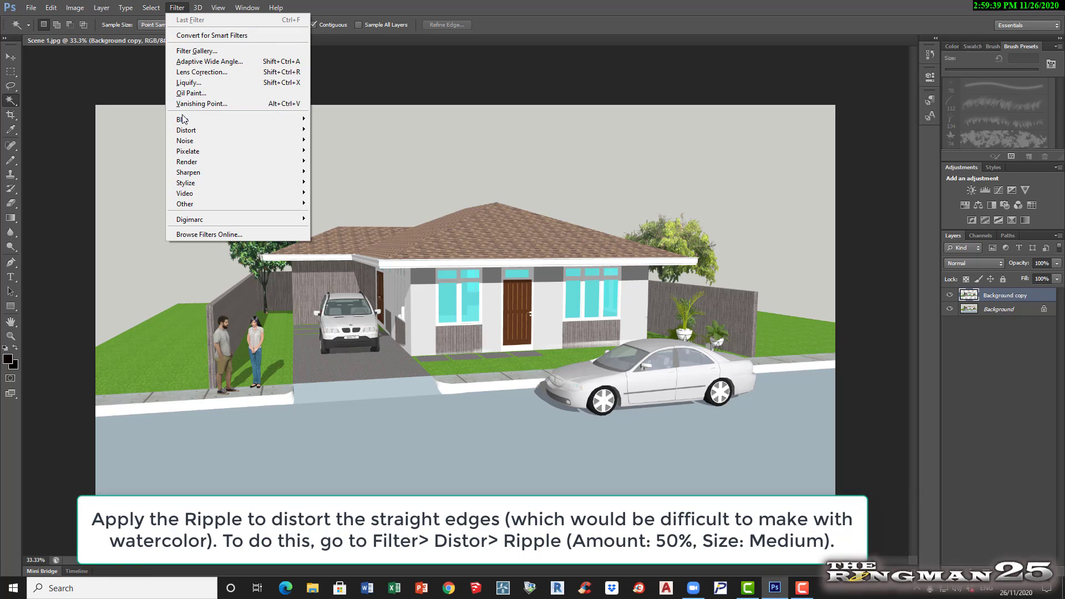
mouse_move(205, 132)
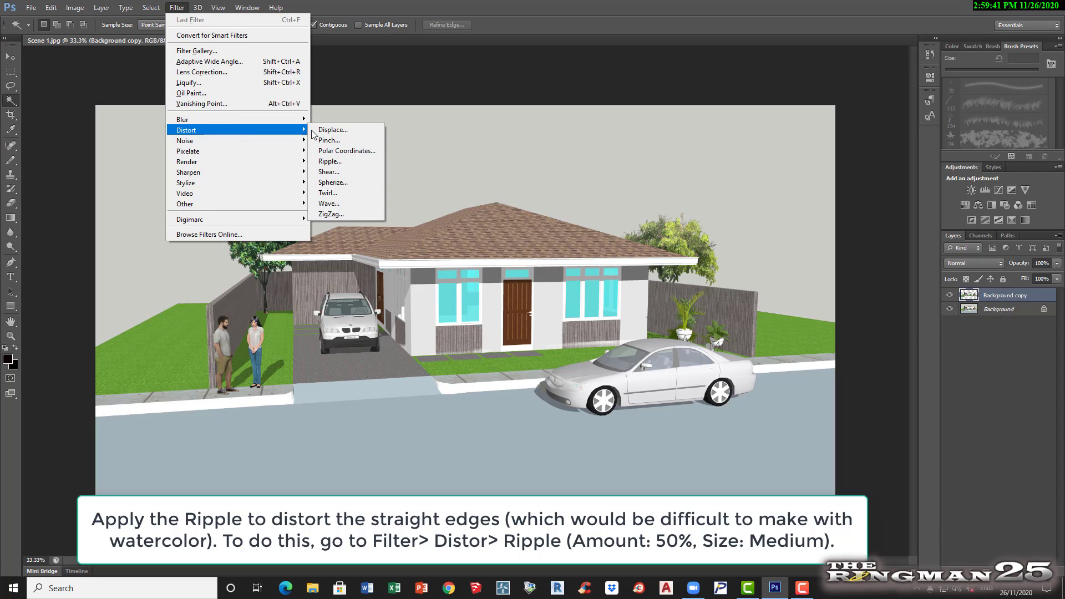
left_click(333, 161)
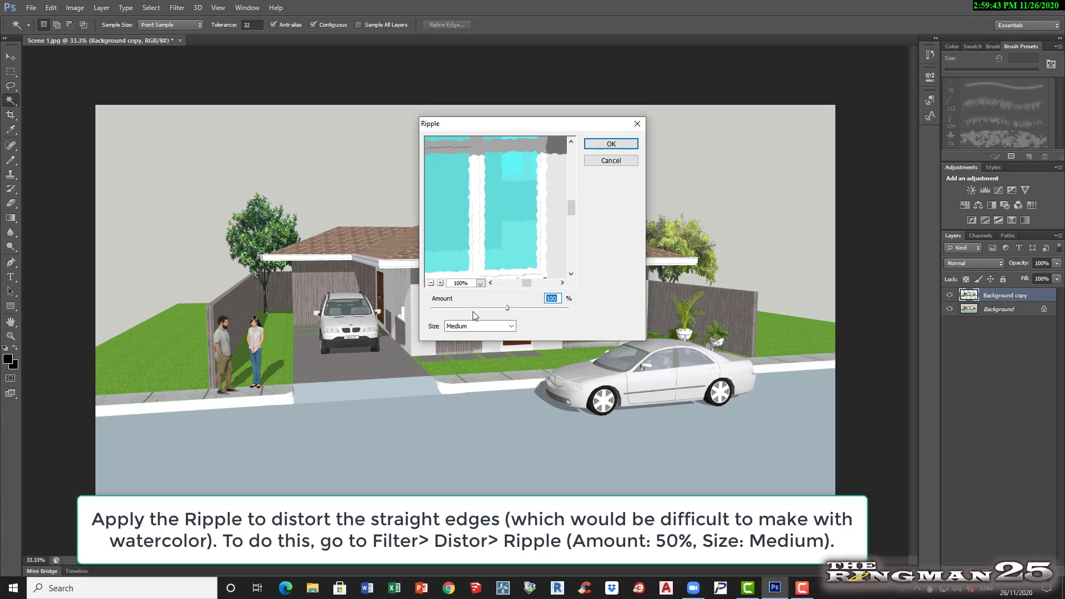
double_click(559, 299)
type("50")
left_click(632, 145)
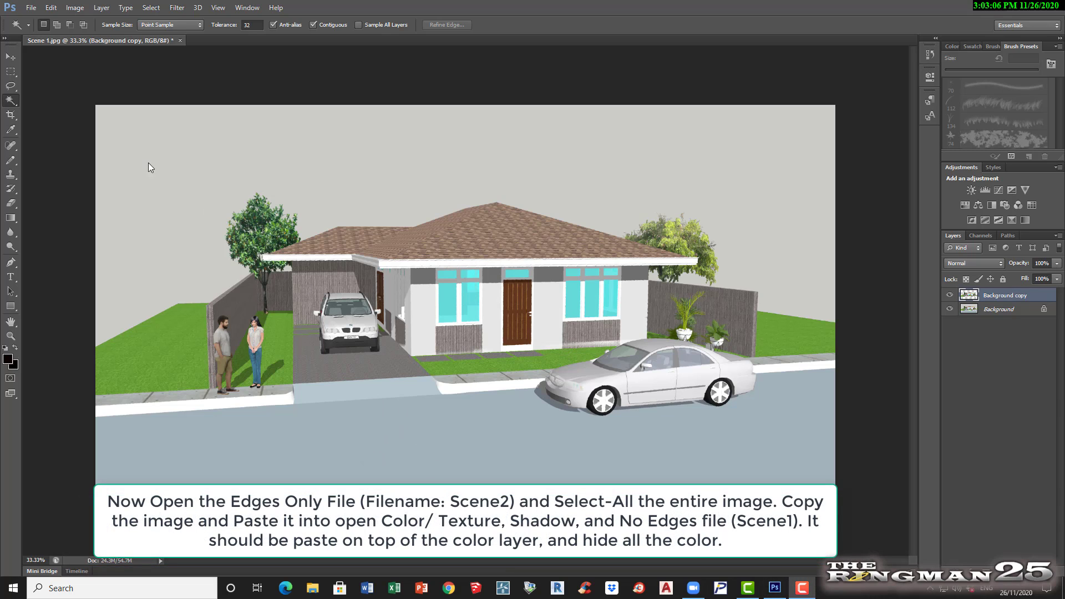
- Open the Scene 2 line image from the ARCH 4 EXERCISES folder and copy its entire canvas
left_click(31, 8)
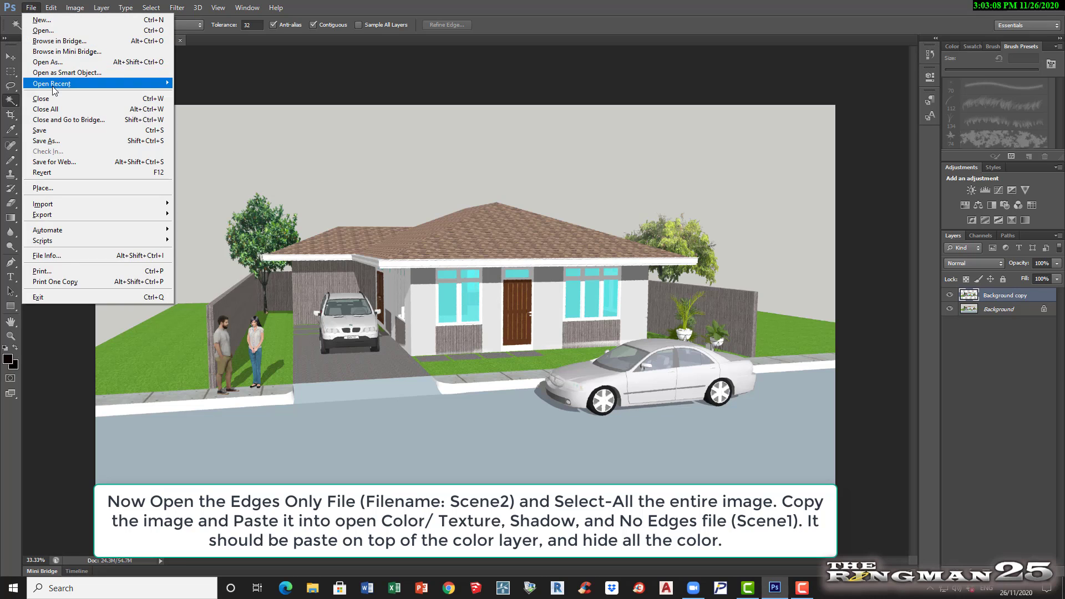
left_click(49, 31)
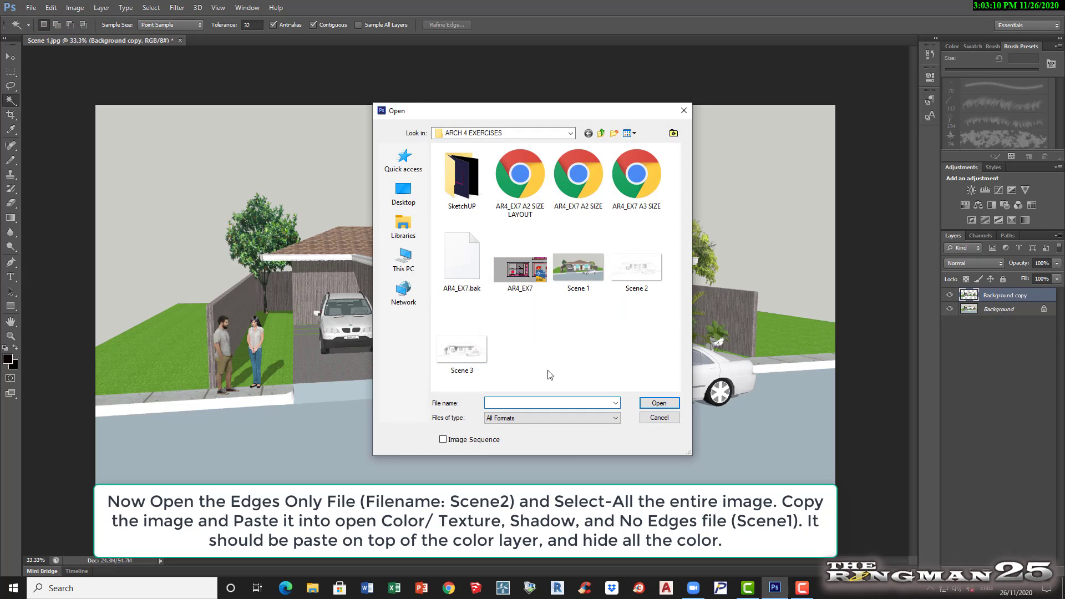
left_click(636, 290)
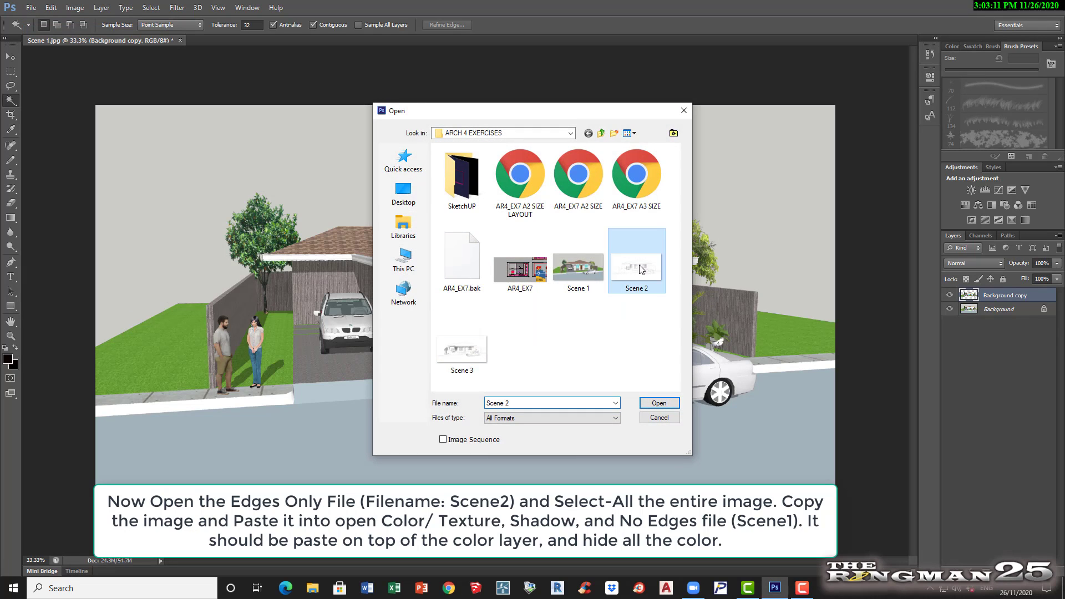
left_click(665, 402)
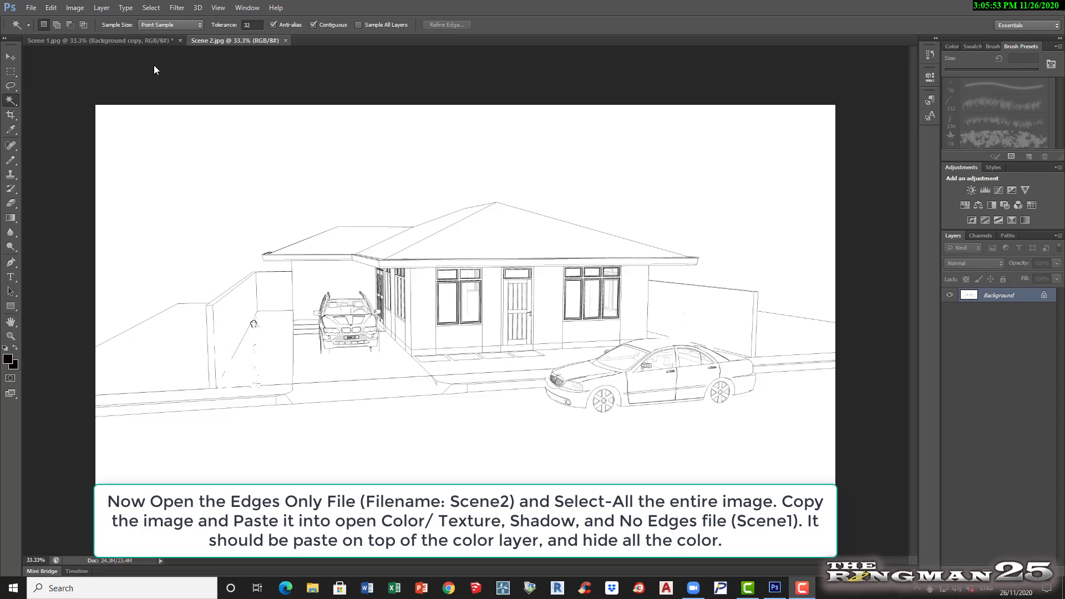
left_click(150, 7)
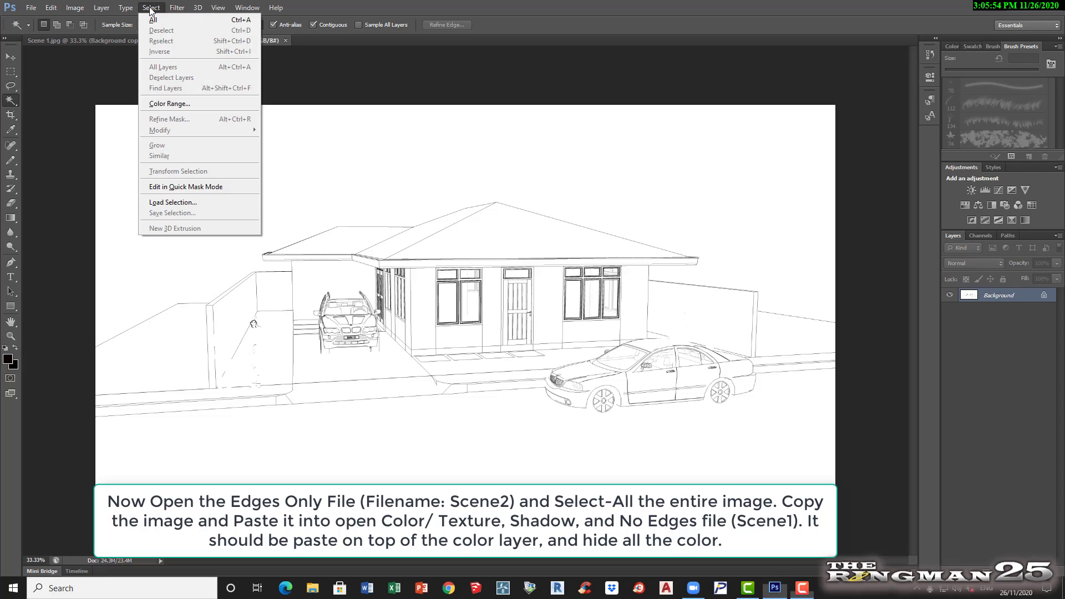
left_click(159, 22)
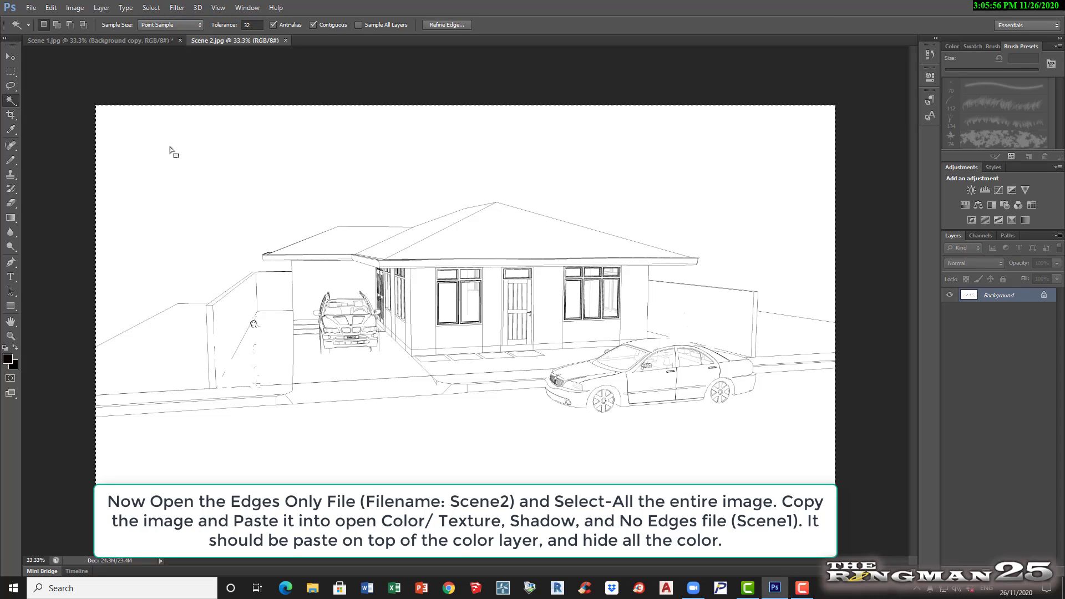
left_click(51, 7)
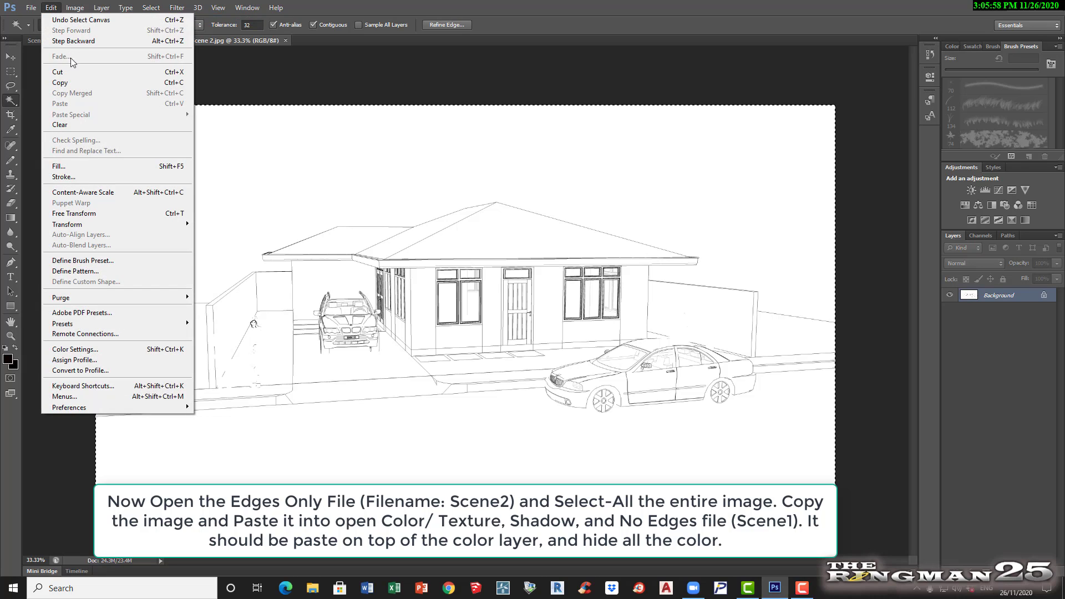
left_click(68, 81)
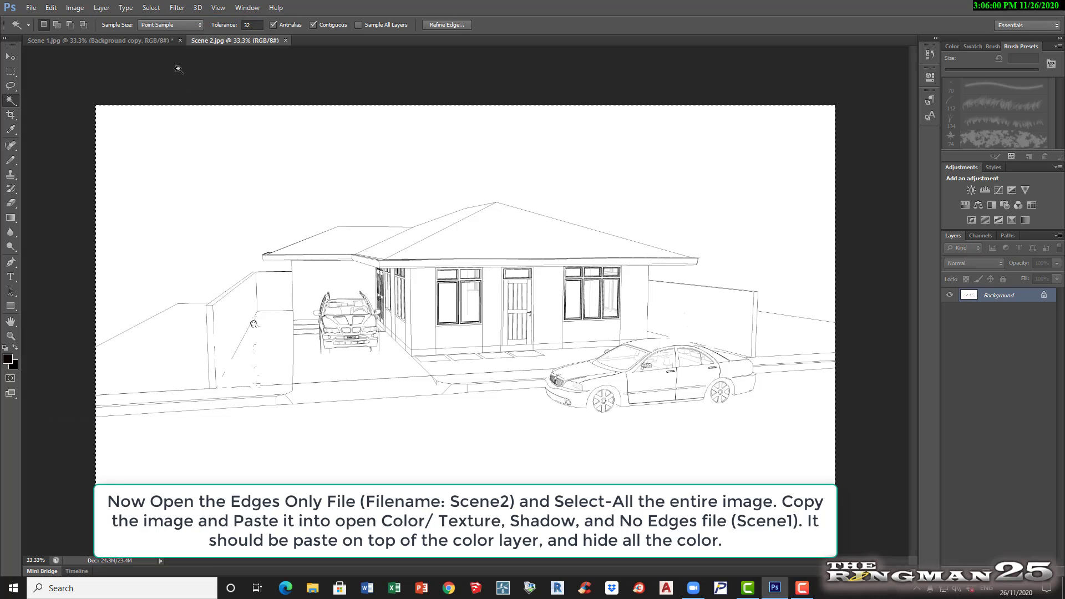
- Paste the copied line drawing into Scene 1.jpg above the Background copy layer and set its blend mode to Multiply
left_click(246, 9)
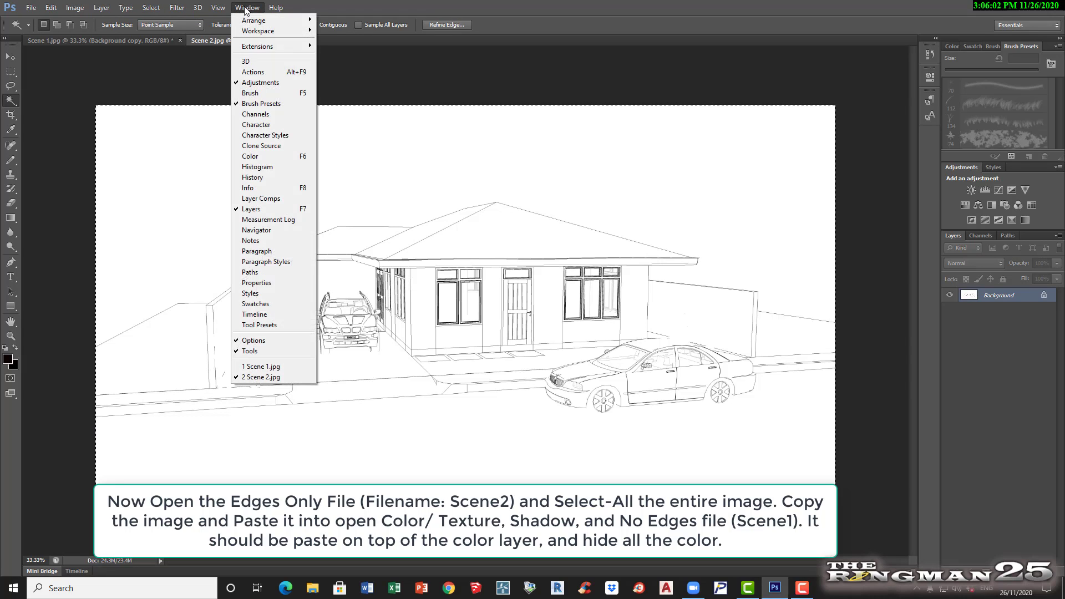
left_click(257, 366)
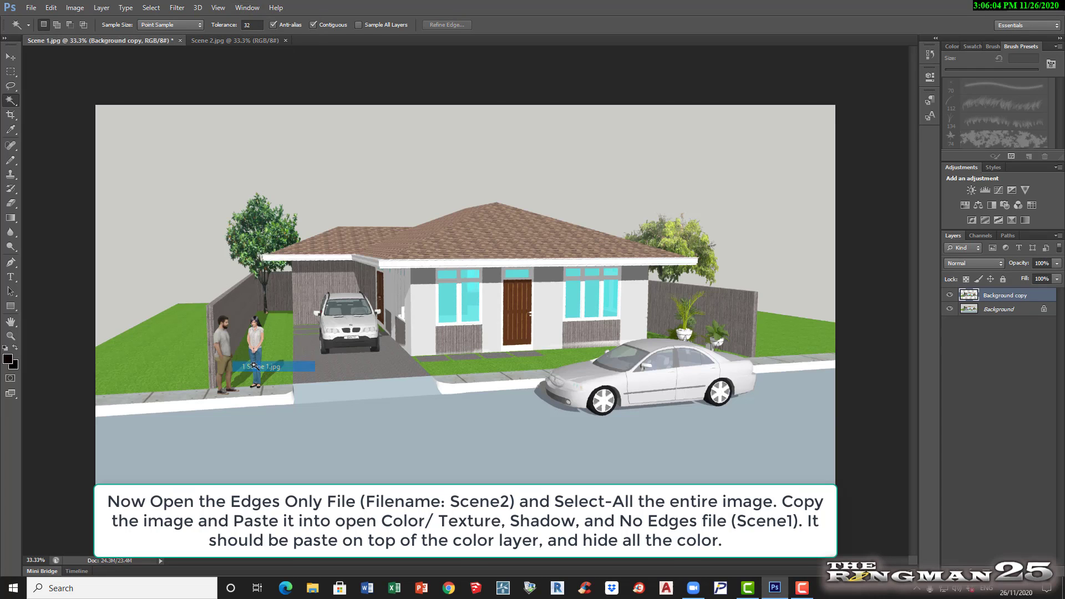
left_click(51, 9)
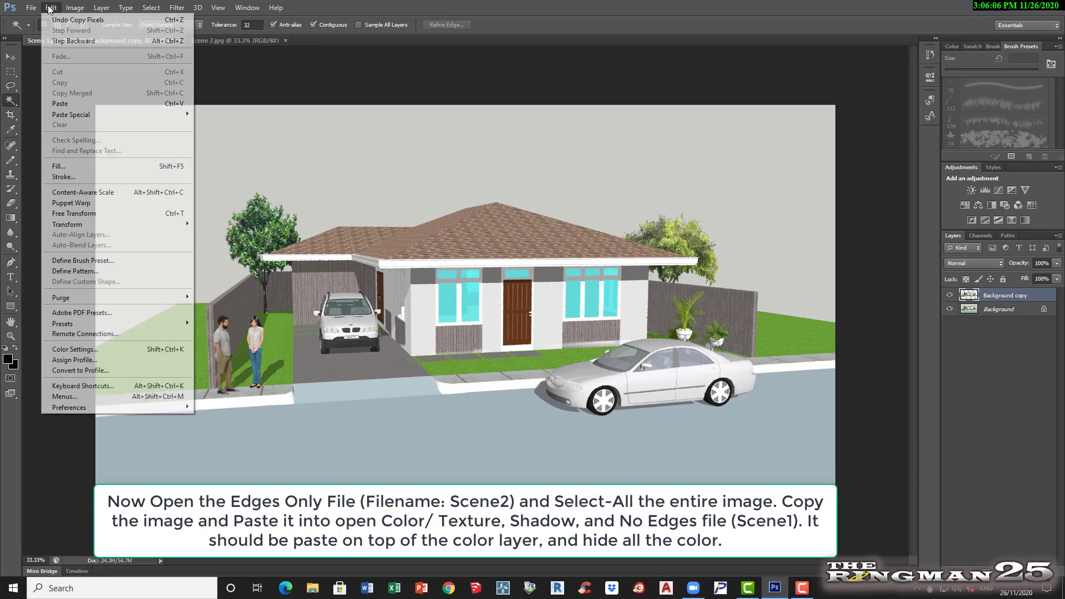
left_click(67, 103)
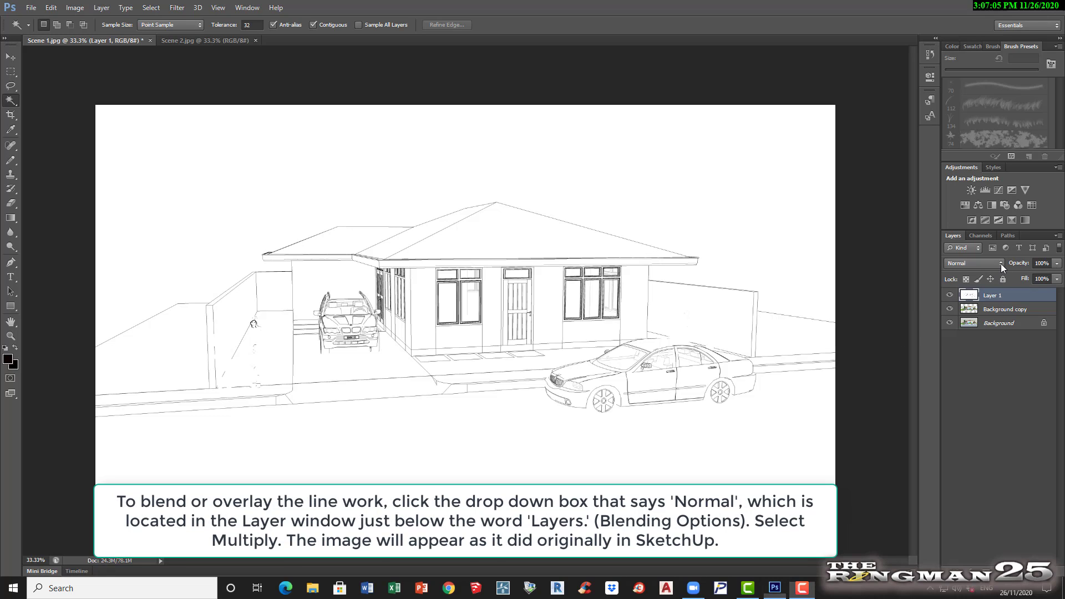
left_click(1001, 265)
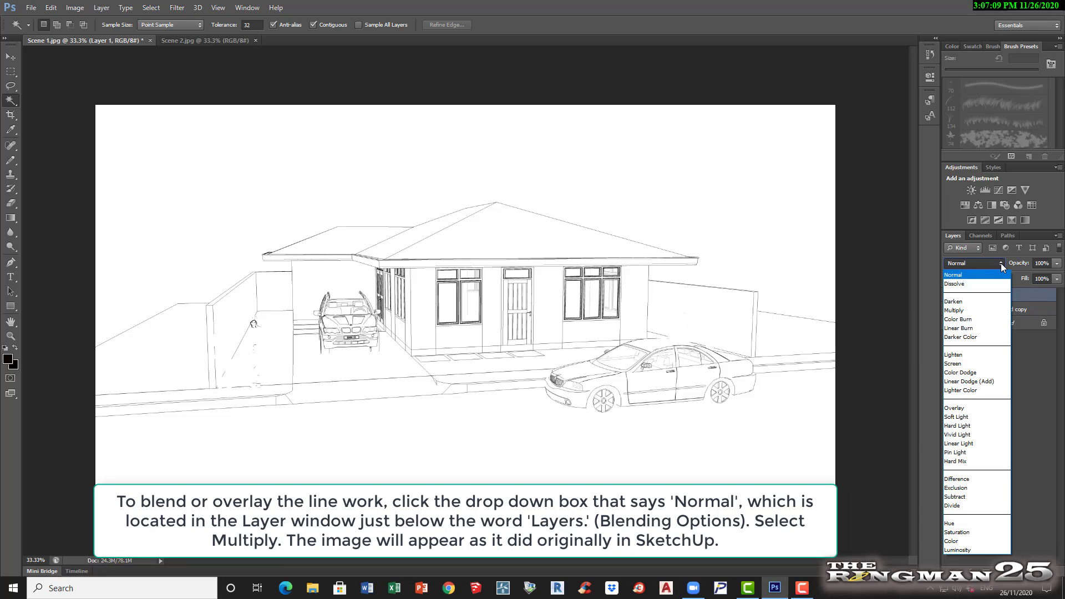
left_click(985, 314)
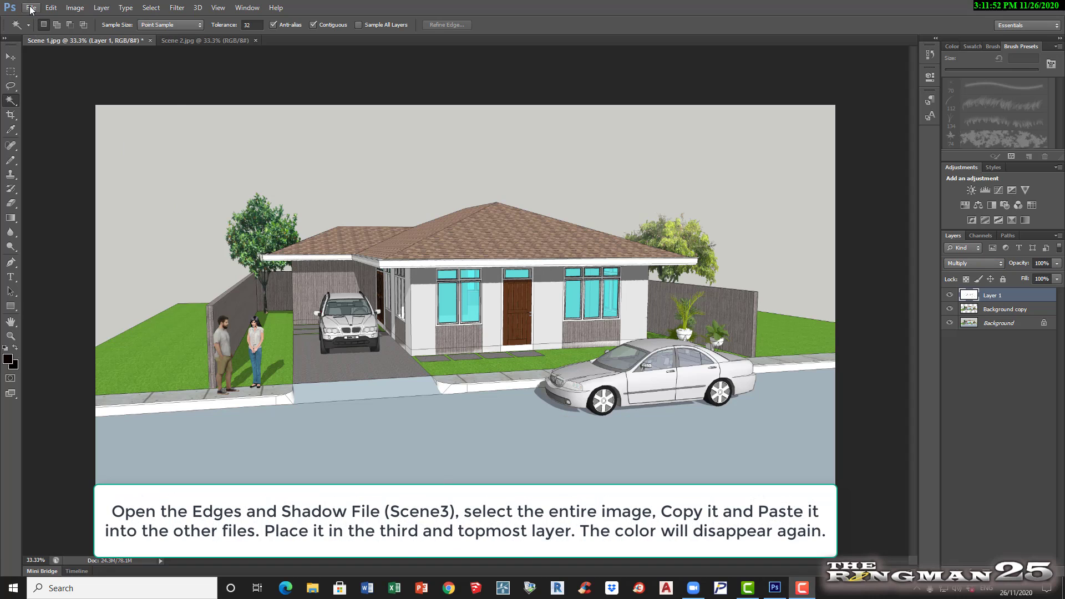
- Open the Scene 3 edges-and-shadow image from the ARCH 4 EXERCISES folder and copy its entire canvas
left_click(31, 8)
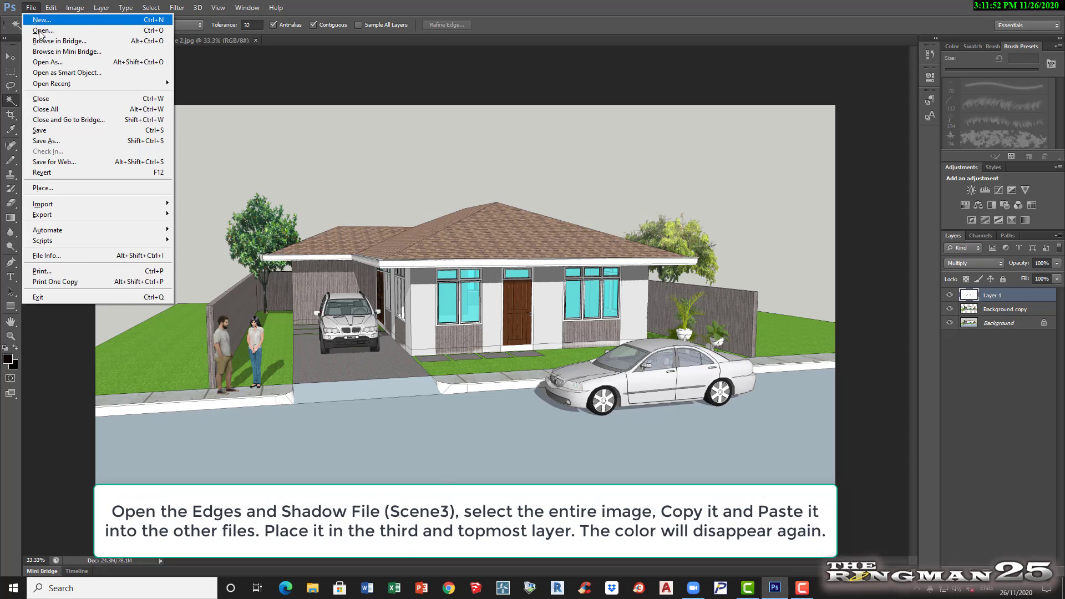
left_click(44, 27)
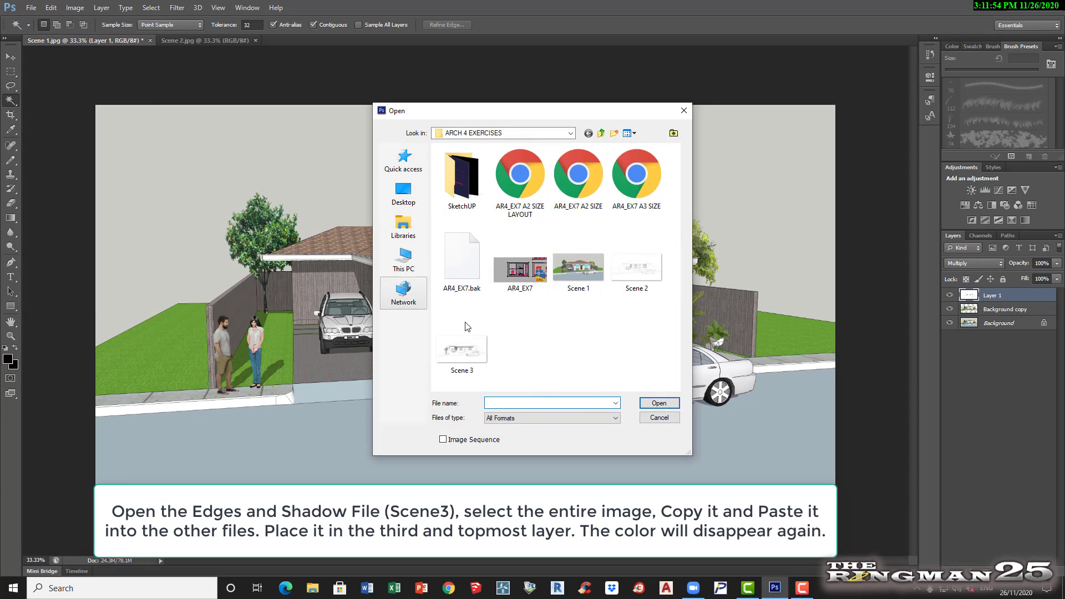
left_click(471, 353)
left_click(658, 404)
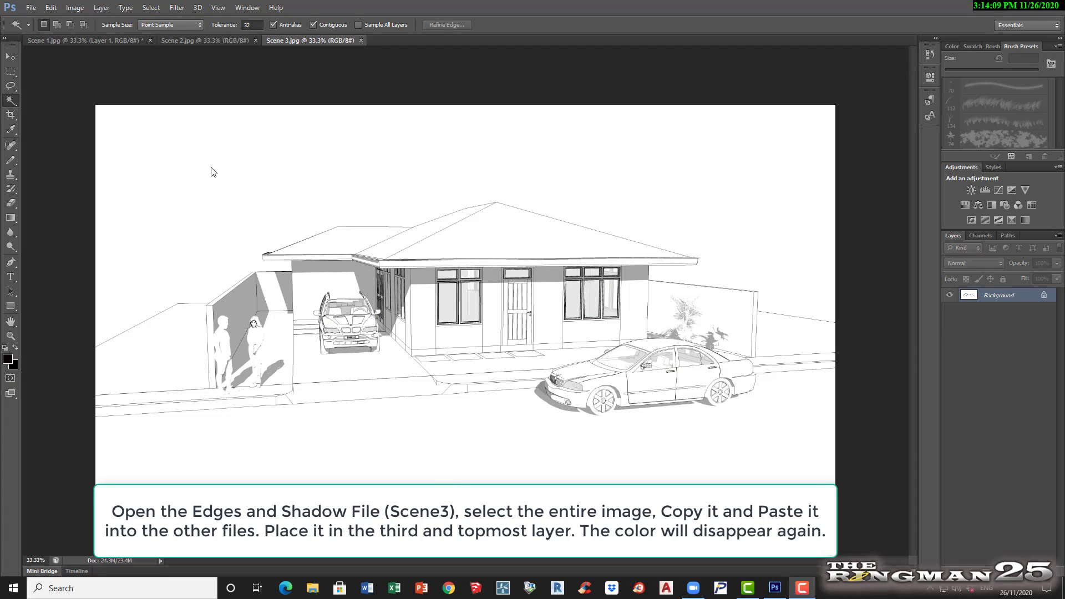
left_click(151, 7)
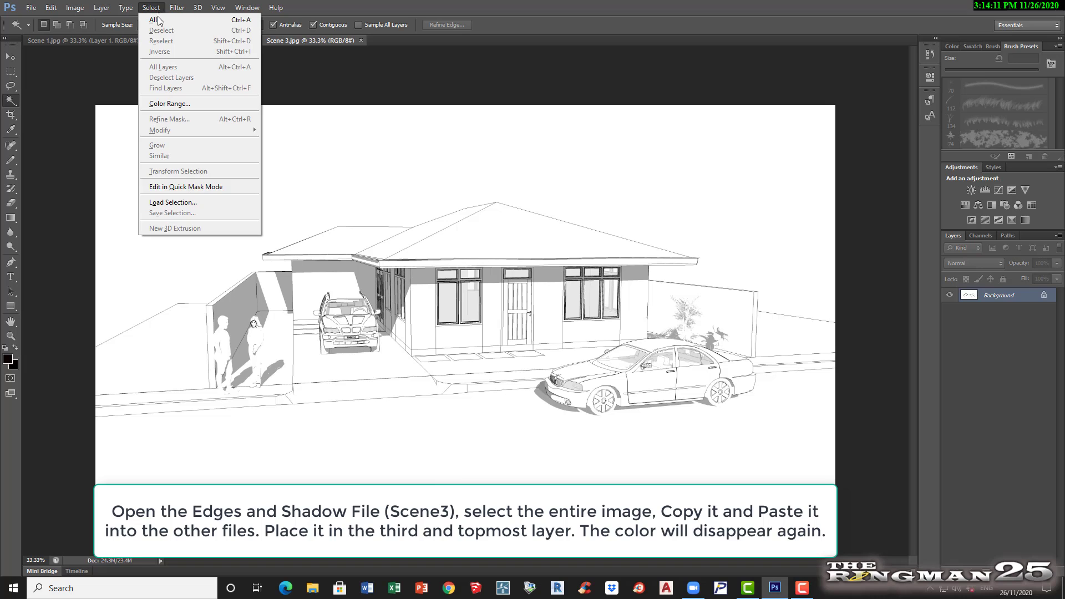
left_click(154, 20)
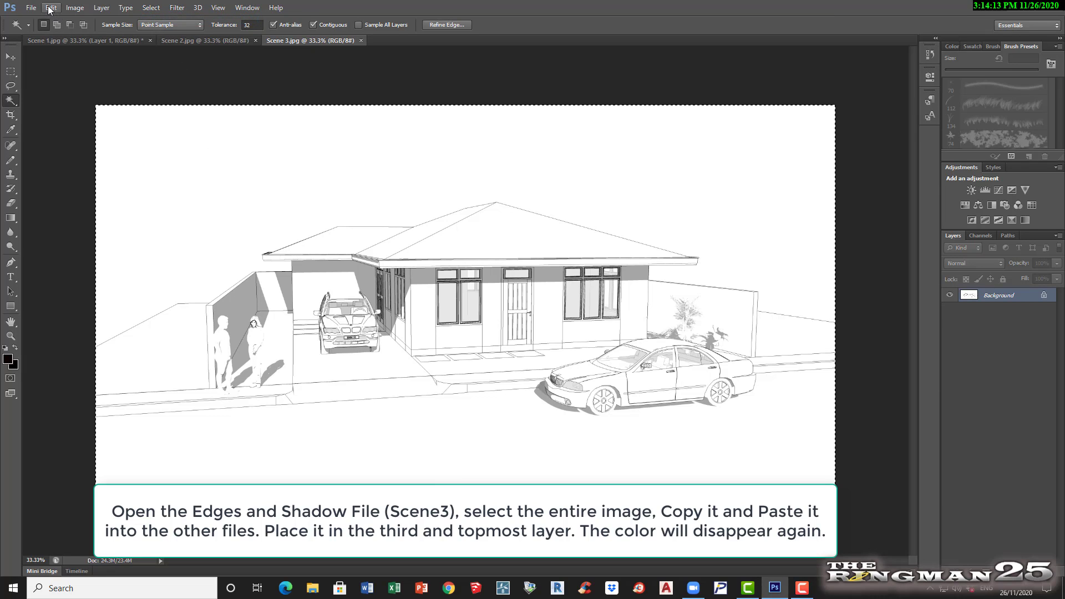
left_click(51, 8)
left_click(65, 82)
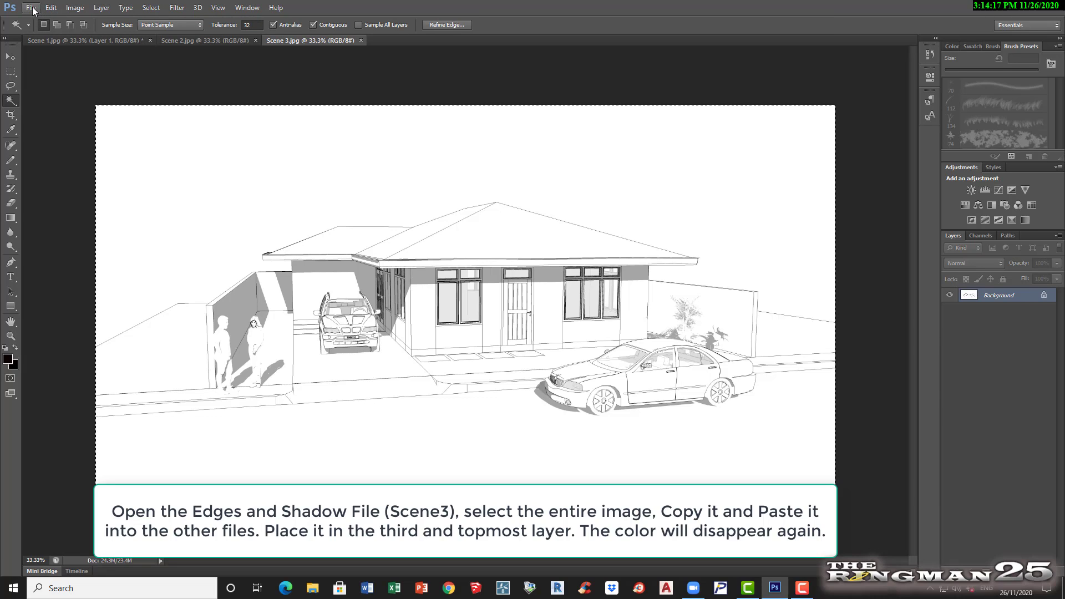
- Paste the copied edges-and-shadow drawing into Scene 1.jpg as the topmost layer above Layer 1
left_click(247, 7)
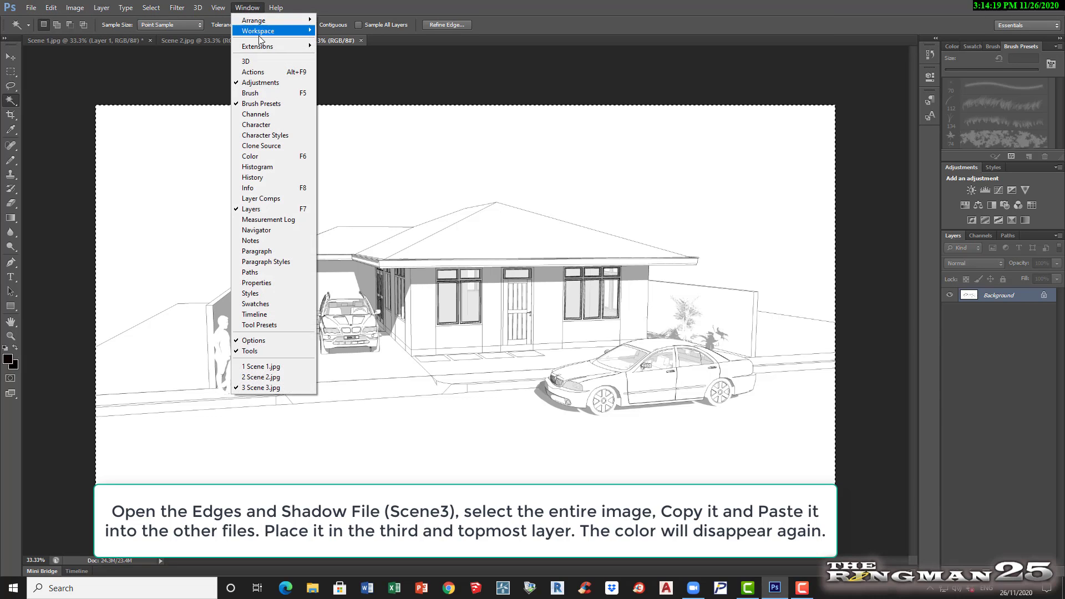
left_click(265, 365)
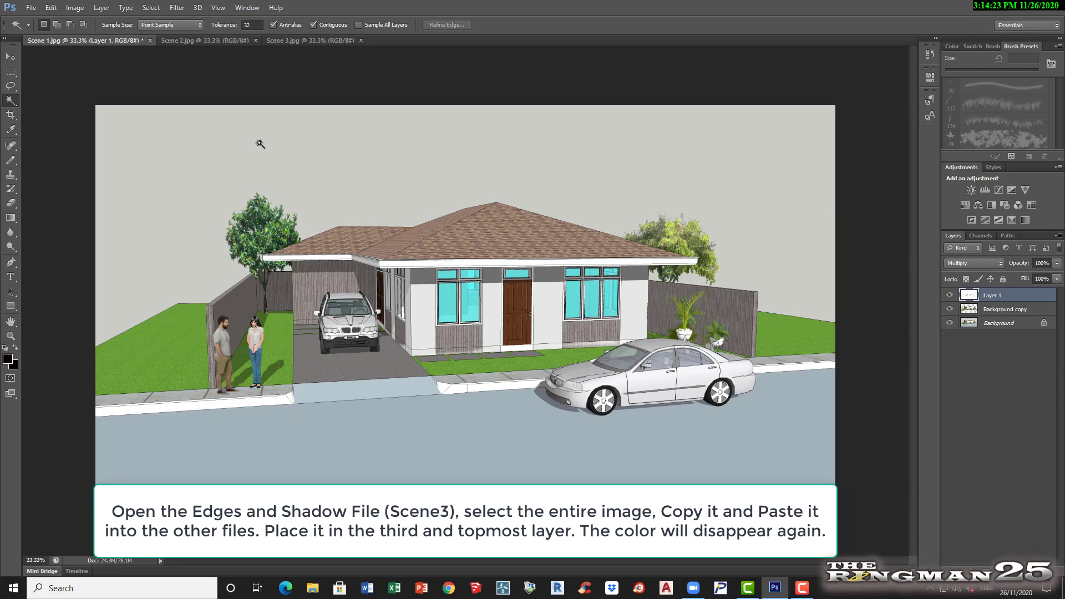
left_click(51, 8)
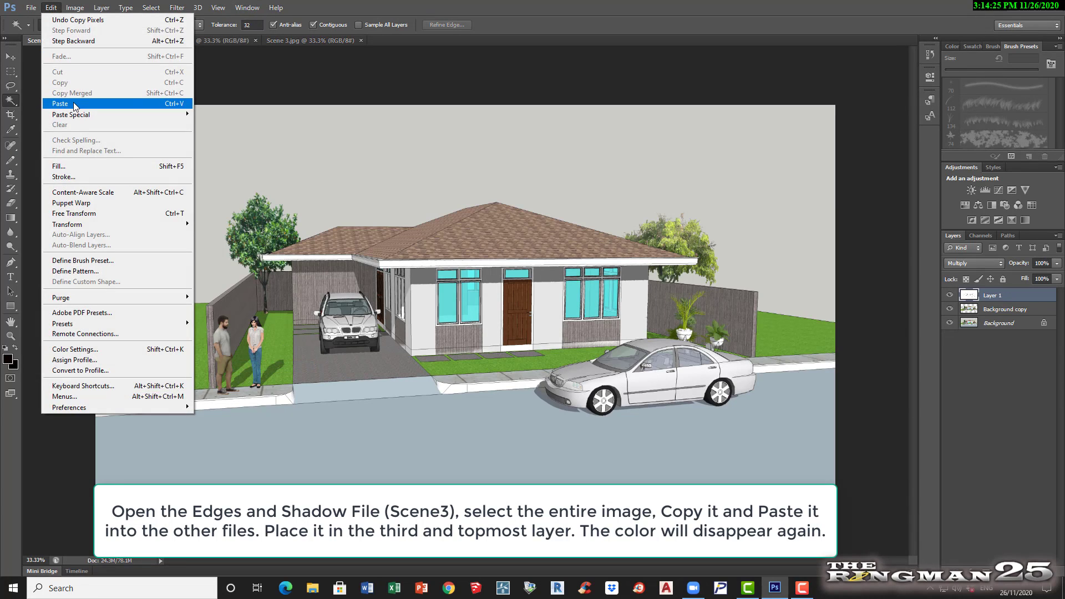
left_click(73, 102)
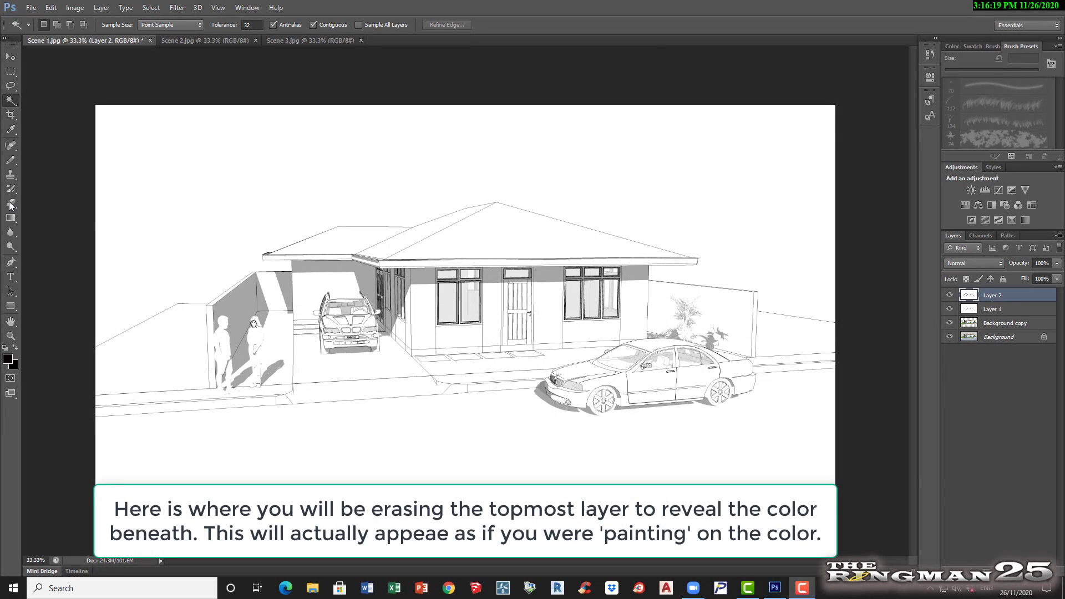
- Erase Layer 2 over the house, trees, people, cars, road and surrounding sky with the 112 px grass-like Eraser brush at 100% opacity
left_click(10, 206)
left_click(15, 204)
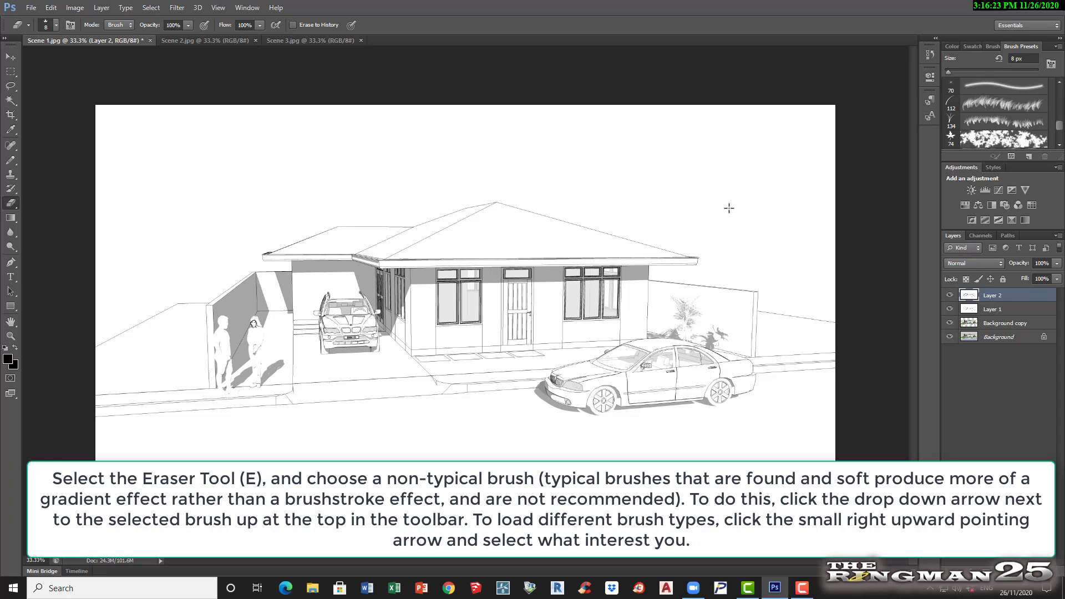
left_click(998, 103)
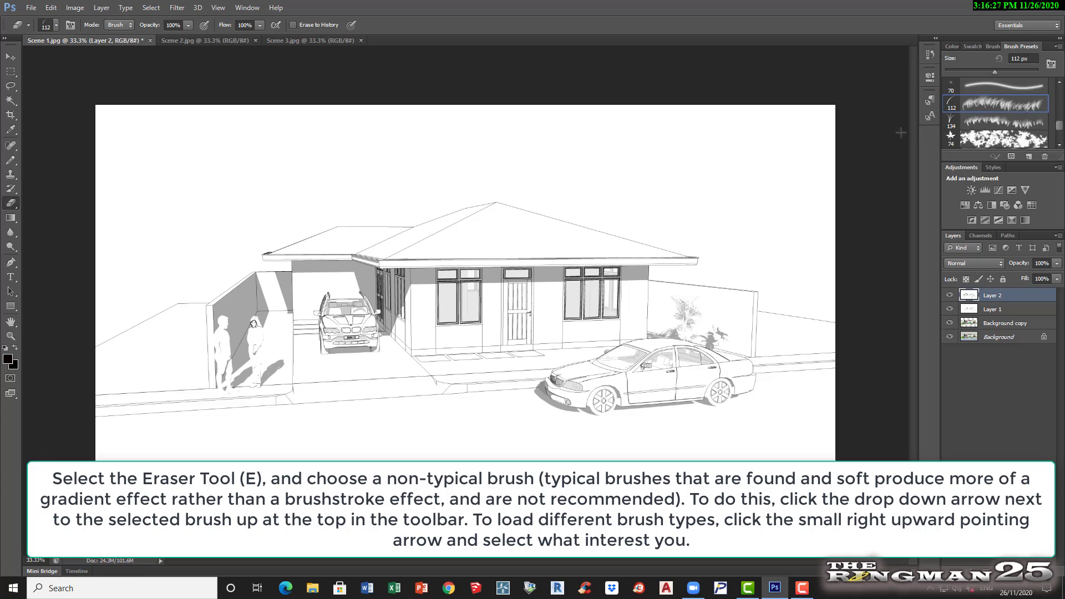
mouse_move(245, 221)
left_mouse_down()
mouse_move(328, 265)
mouse_move(189, 298)
mouse_move(346, 297)
mouse_move(344, 326)
mouse_move(223, 342)
mouse_move(382, 364)
mouse_move(173, 367)
mouse_move(371, 388)
mouse_move(160, 400)
mouse_move(397, 406)
mouse_move(234, 404)
mouse_move(550, 311)
mouse_move(419, 270)
mouse_move(589, 250)
mouse_move(356, 244)
mouse_move(654, 240)
mouse_move(437, 233)
mouse_move(550, 234)
mouse_move(465, 221)
mouse_move(565, 203)
mouse_move(421, 200)
mouse_move(581, 199)
mouse_move(387, 227)
mouse_move(540, 229)
mouse_move(315, 231)
mouse_move(255, 245)
mouse_move(269, 262)
mouse_move(496, 264)
mouse_move(489, 298)
mouse_move(573, 314)
mouse_move(425, 337)
mouse_move(573, 373)
mouse_move(351, 374)
mouse_move(446, 392)
mouse_move(460, 407)
mouse_move(423, 407)
mouse_move(418, 336)
mouse_move(314, 276)
mouse_move(390, 369)
mouse_move(538, 312)
mouse_move(648, 410)
mouse_move(819, 408)
mouse_move(689, 324)
mouse_move(627, 313)
mouse_move(613, 286)
mouse_move(644, 253)
mouse_move(463, 209)
mouse_move(299, 213)
mouse_move(566, 233)
mouse_move(646, 259)
mouse_move(702, 244)
mouse_move(721, 219)
mouse_move(635, 209)
mouse_move(714, 255)
mouse_move(691, 294)
mouse_move(724, 341)
mouse_move(773, 338)
mouse_move(738, 301)
mouse_move(674, 328)
mouse_move(771, 376)
mouse_move(698, 410)
mouse_move(455, 404)
mouse_move(616, 388)
mouse_move(406, 395)
mouse_move(349, 419)
mouse_move(277, 388)
mouse_move(383, 366)
mouse_move(360, 344)
mouse_move(266, 328)
mouse_move(344, 347)
mouse_move(260, 313)
mouse_move(499, 252)
mouse_move(487, 230)
left_mouse_up()
mouse_move(637, 259)
left_mouse_down()
mouse_move(449, 294)
mouse_move(516, 339)
mouse_move(394, 358)
mouse_move(406, 309)
left_mouse_up()
mouse_move(620, 282)
left_mouse_down()
mouse_move(577, 347)
mouse_move(507, 393)
mouse_move(546, 370)
left_mouse_up()
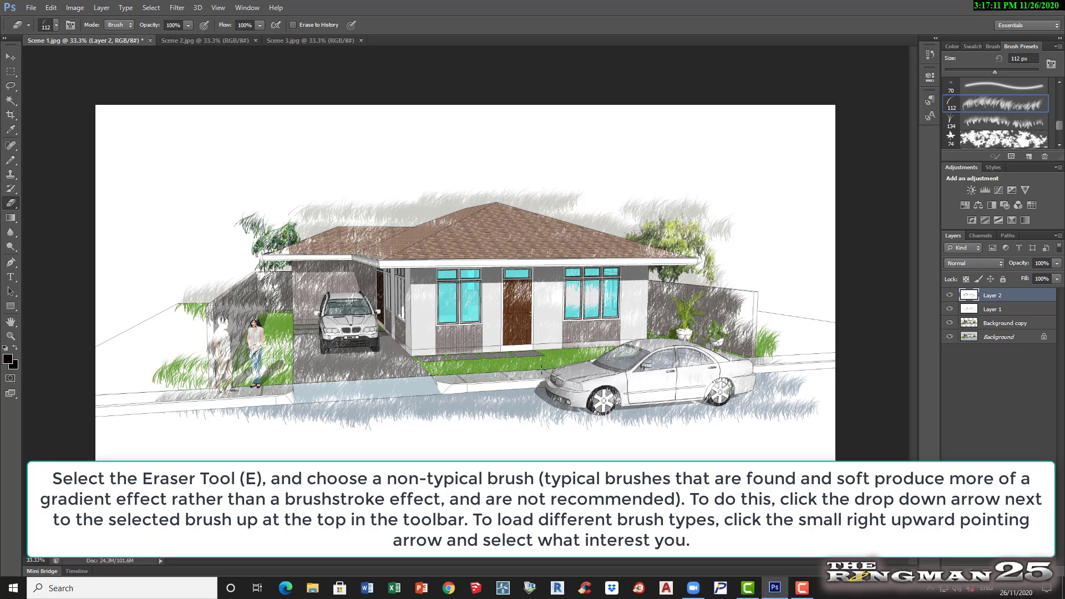
left_click_drag(329, 381, 253, 388)
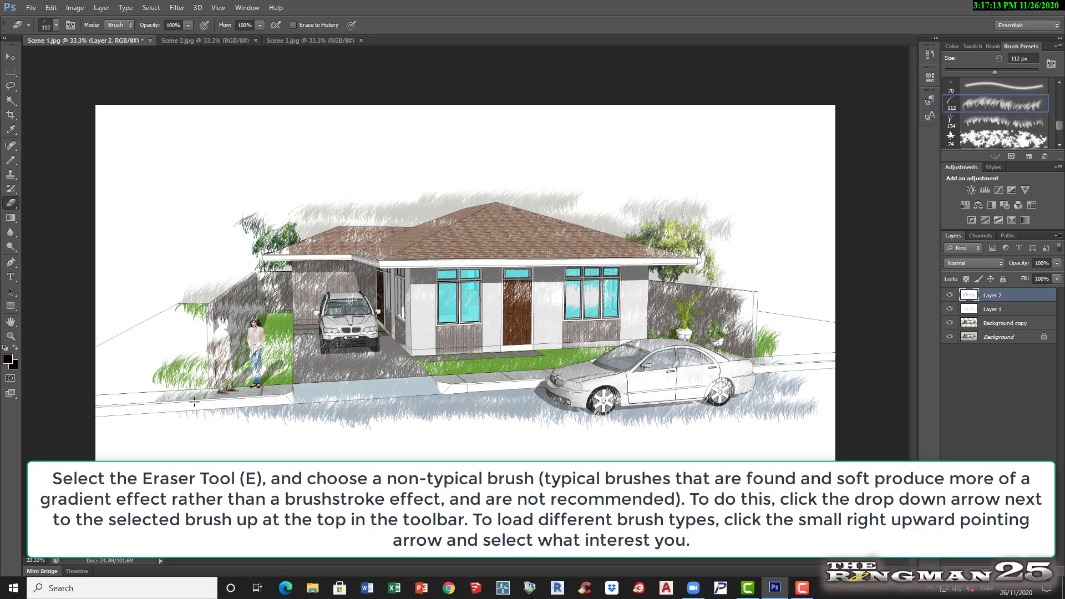
mouse_move(318, 381)
left_mouse_down()
mouse_move(239, 362)
mouse_move(264, 347)
mouse_move(220, 329)
mouse_move(234, 322)
mouse_move(226, 334)
mouse_move(213, 324)
mouse_move(246, 308)
mouse_move(226, 281)
mouse_move(282, 253)
mouse_move(275, 230)
mouse_move(339, 247)
mouse_move(495, 341)
mouse_move(302, 190)
mouse_move(226, 219)
mouse_move(223, 286)
mouse_move(403, 241)
mouse_move(388, 251)
mouse_move(477, 240)
mouse_move(489, 333)
left_mouse_up()
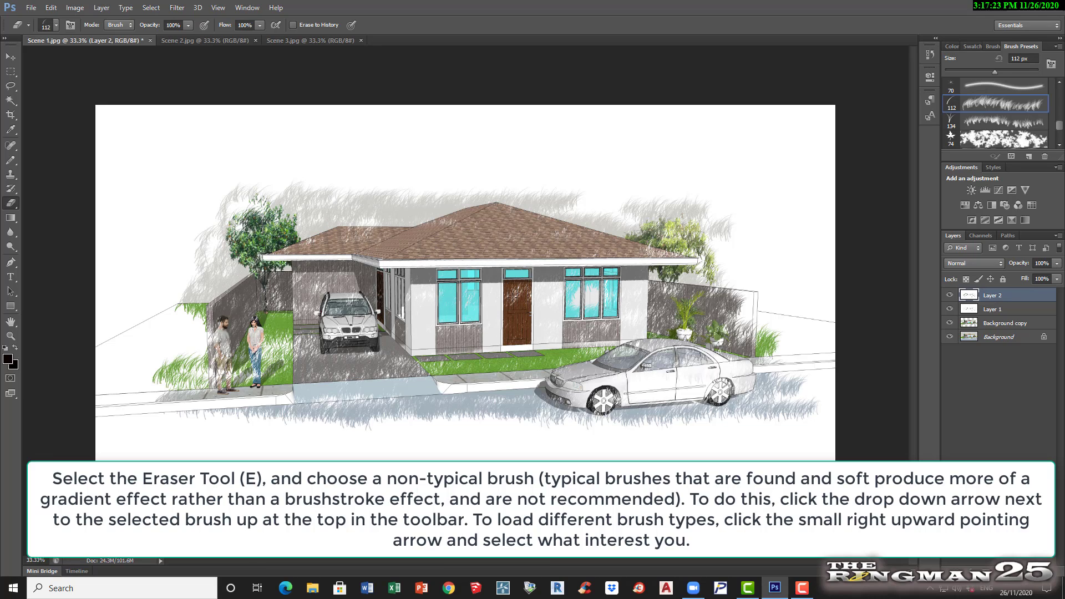
left_click_drag(330, 369, 343, 381)
left_click_drag(362, 280, 306, 358)
mouse_move(495, 399)
left_mouse_down()
mouse_move(432, 398)
mouse_move(478, 394)
mouse_move(390, 410)
mouse_move(396, 422)
mouse_move(411, 419)
mouse_move(399, 409)
mouse_move(345, 395)
mouse_move(323, 421)
mouse_move(446, 436)
mouse_move(579, 403)
mouse_move(517, 404)
left_mouse_up()
mouse_move(479, 436)
left_mouse_down()
mouse_move(460, 421)
mouse_move(598, 417)
left_mouse_up()
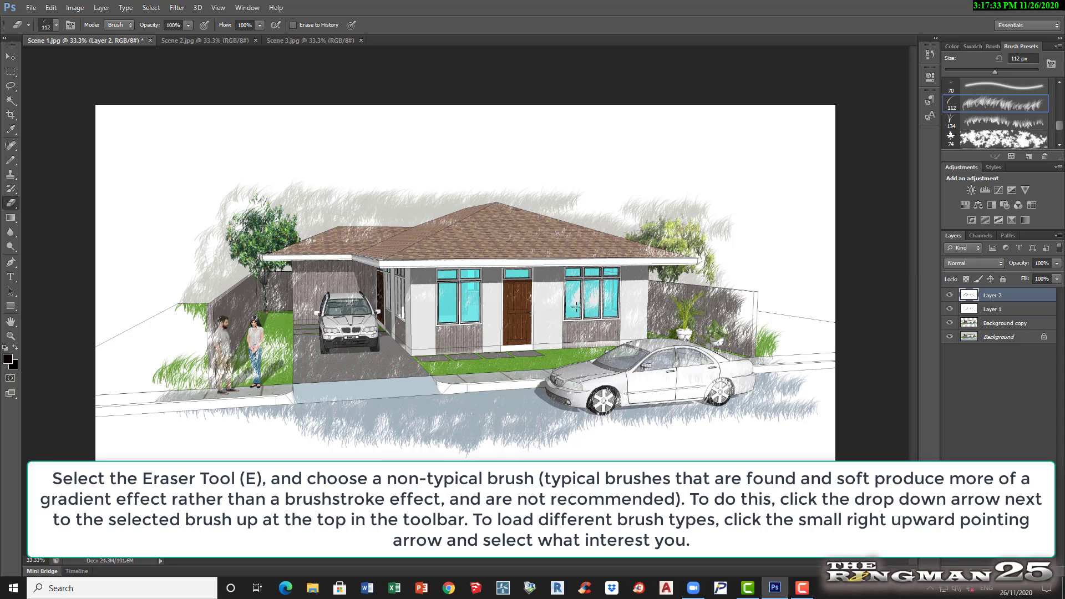
mouse_move(691, 237)
left_mouse_down()
mouse_move(605, 211)
mouse_move(582, 183)
mouse_move(388, 177)
mouse_move(383, 188)
left_mouse_up()
mouse_move(698, 300)
left_mouse_down()
mouse_move(714, 325)
mouse_move(762, 294)
mouse_move(710, 258)
left_mouse_up()
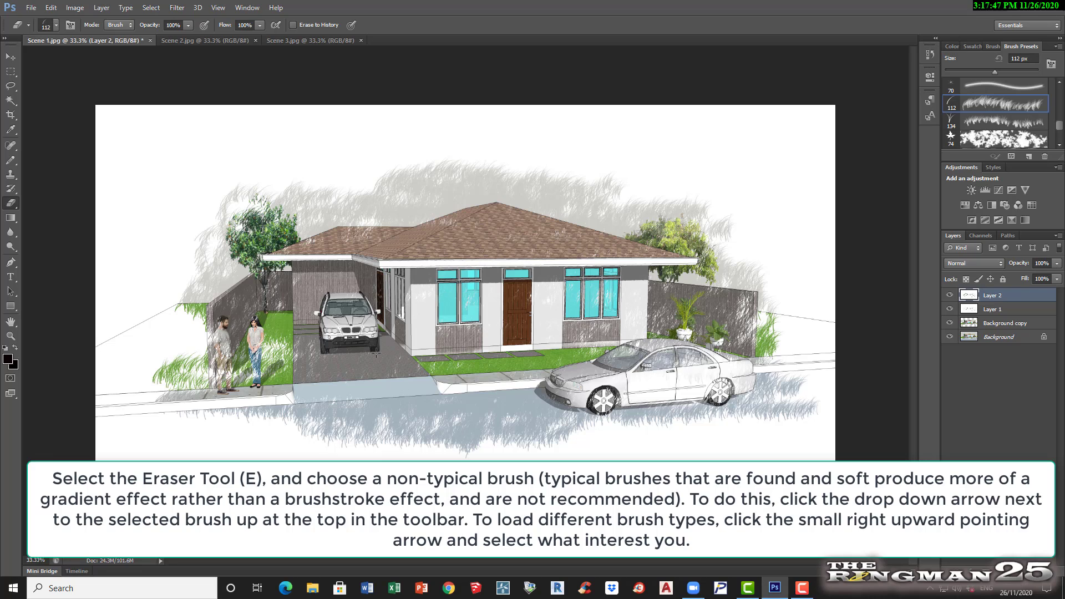
mouse_move(616, 391)
left_mouse_down()
mouse_move(678, 389)
mouse_move(655, 373)
mouse_move(677, 369)
mouse_move(690, 344)
mouse_move(664, 361)
mouse_move(698, 397)
mouse_move(656, 412)
left_mouse_up()
left_click_drag(564, 411, 506, 423)
mouse_move(267, 365)
left_mouse_down()
mouse_move(238, 367)
mouse_move(235, 320)
mouse_move(213, 389)
left_mouse_up()
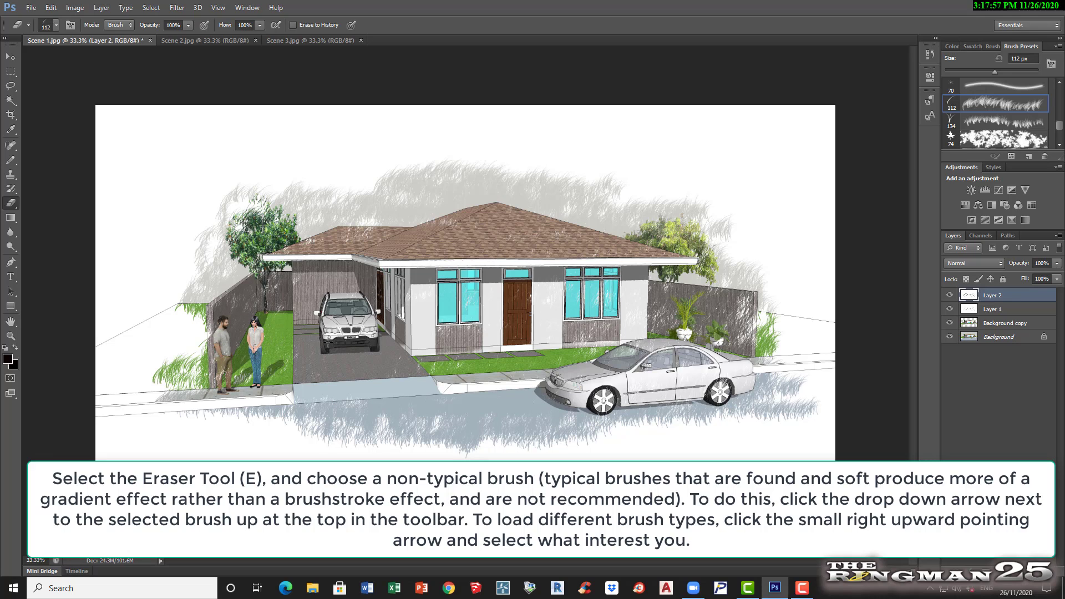
mouse_move(706, 355)
left_mouse_down()
mouse_move(743, 332)
mouse_move(737, 288)
left_mouse_up()
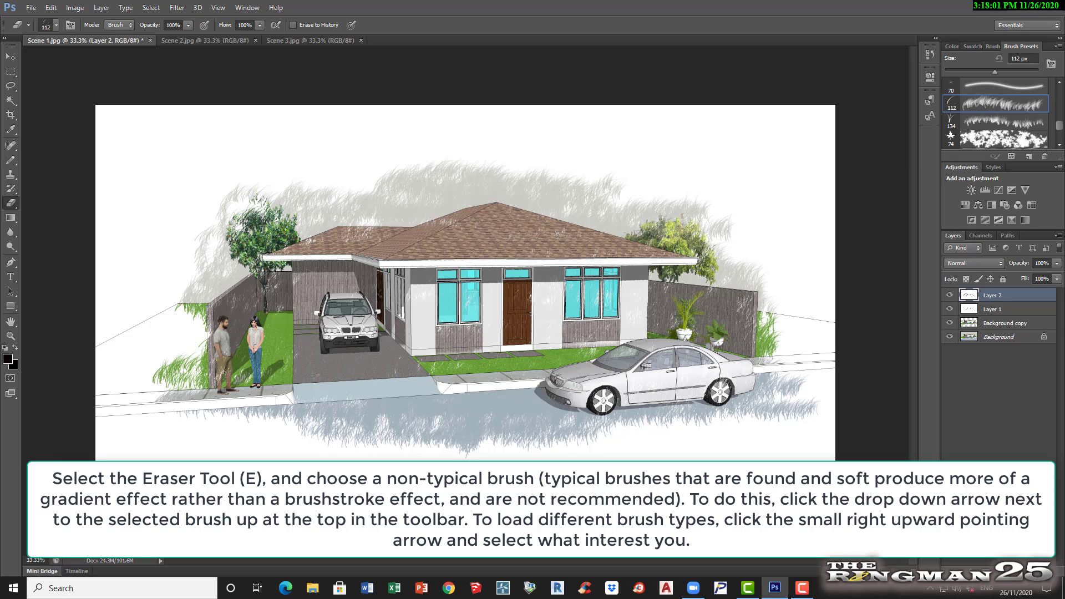
mouse_move(499, 208)
left_mouse_down()
mouse_move(417, 178)
mouse_move(393, 193)
mouse_move(384, 162)
mouse_move(342, 157)
mouse_move(300, 173)
mouse_move(259, 162)
mouse_move(391, 197)
left_mouse_up()
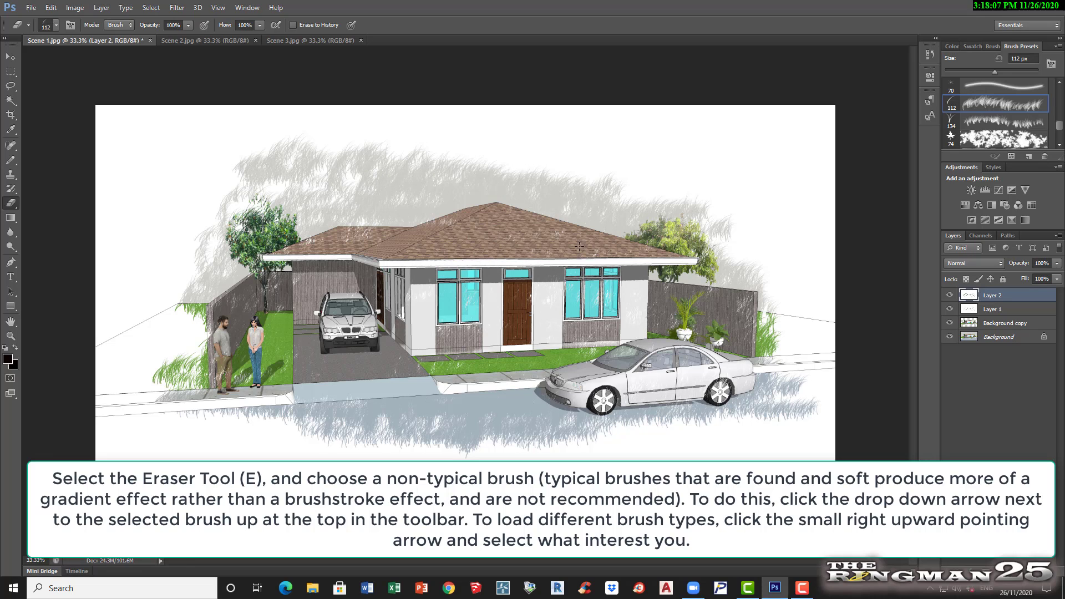
mouse_move(584, 180)
left_mouse_down()
mouse_move(552, 176)
mouse_move(640, 179)
mouse_move(612, 156)
mouse_move(555, 189)
mouse_move(484, 178)
mouse_move(530, 165)
left_mouse_up()
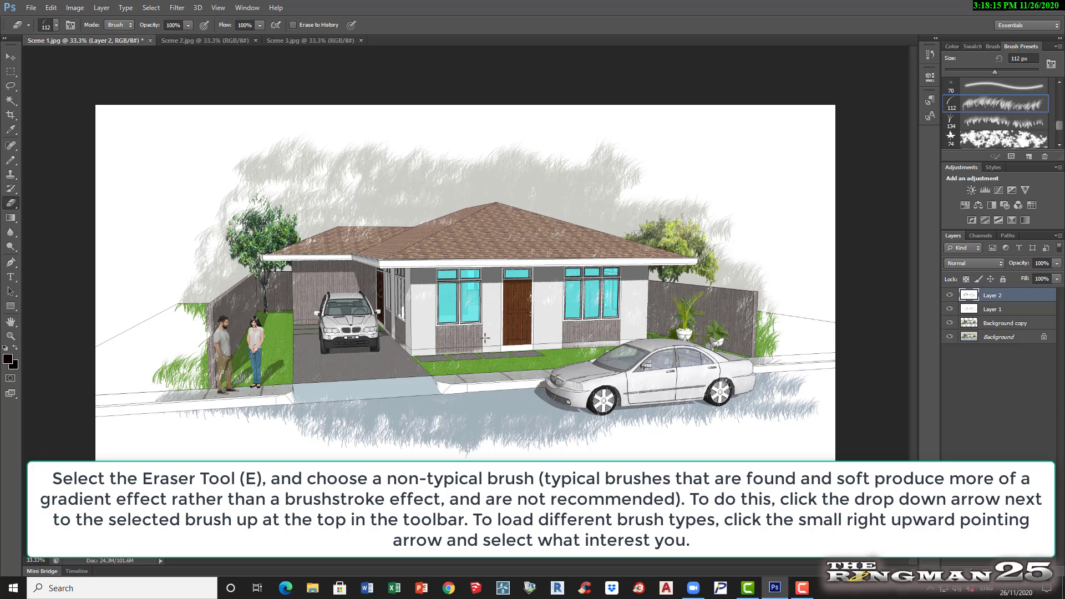
left_click_drag(648, 407, 481, 414)
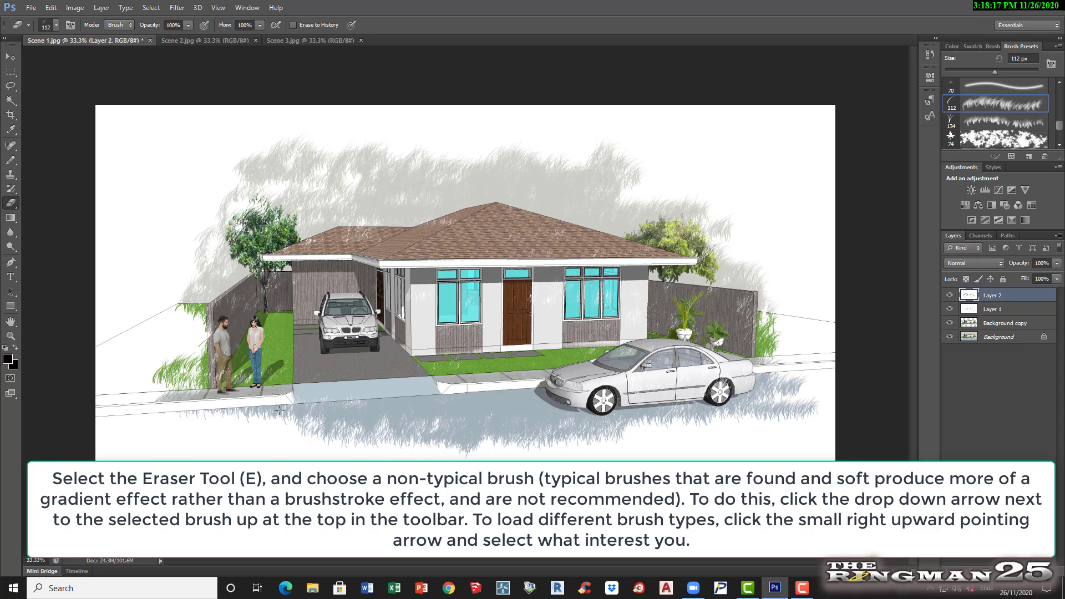
left_click_drag(208, 412, 233, 410)
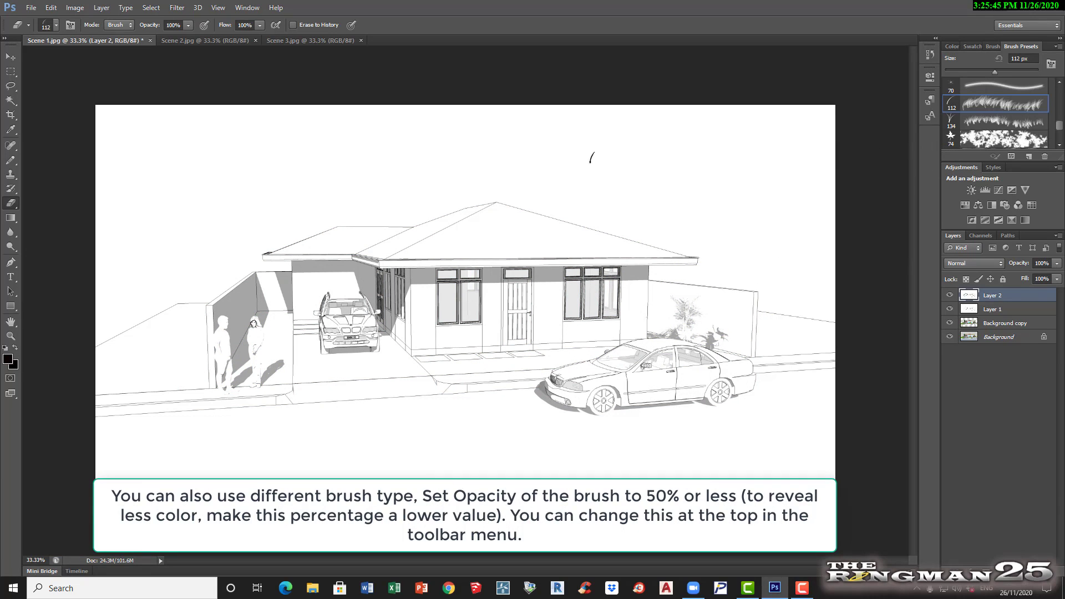
- Erase Layer 2 over the house, its surroundings and the road with the 74 px leaf-shaped Eraser brush at 50% opacity
left_click(986, 141)
left_click(188, 25)
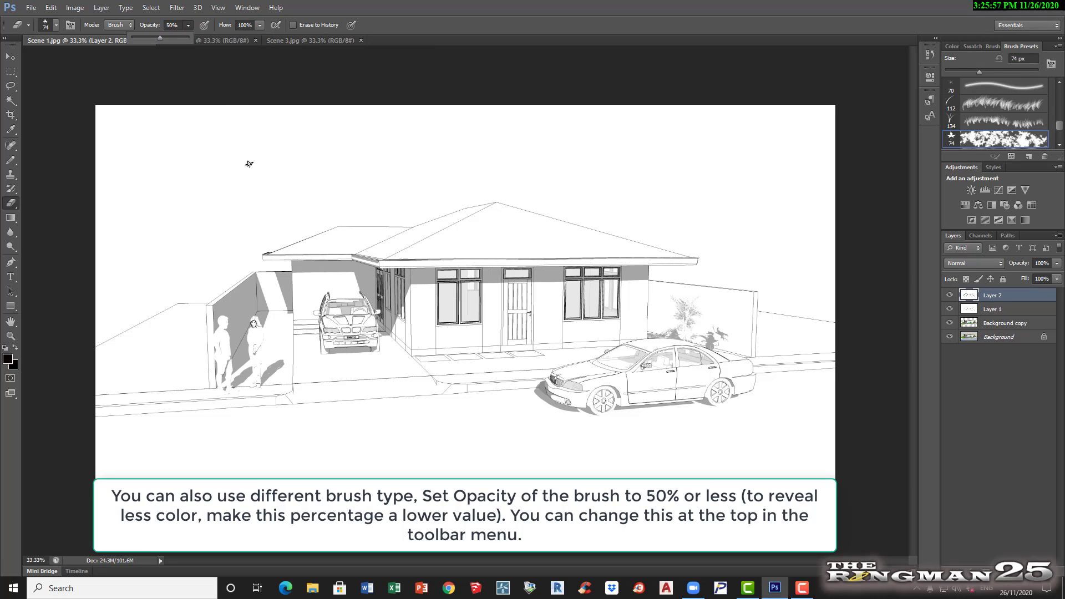
mouse_move(255, 186)
left_mouse_down()
mouse_move(333, 205)
mouse_move(334, 219)
mouse_move(263, 278)
mouse_move(156, 290)
mouse_move(258, 312)
mouse_move(285, 375)
mouse_move(390, 402)
mouse_move(376, 410)
mouse_move(420, 364)
mouse_move(393, 335)
mouse_move(473, 252)
mouse_move(420, 238)
mouse_move(368, 203)
mouse_move(487, 222)
mouse_move(503, 209)
mouse_move(514, 227)
mouse_move(608, 260)
mouse_move(517, 336)
mouse_move(414, 331)
mouse_move(411, 339)
mouse_move(472, 344)
mouse_move(487, 387)
mouse_move(410, 361)
mouse_move(343, 399)
mouse_move(255, 426)
mouse_move(237, 418)
mouse_move(213, 361)
mouse_move(191, 348)
mouse_move(251, 314)
mouse_move(214, 298)
mouse_move(224, 286)
mouse_move(212, 274)
mouse_move(306, 259)
mouse_move(263, 227)
mouse_move(283, 219)
mouse_move(272, 201)
mouse_move(263, 214)
mouse_move(331, 220)
mouse_move(407, 286)
mouse_move(408, 326)
mouse_move(349, 295)
mouse_move(352, 323)
mouse_move(299, 300)
left_mouse_up()
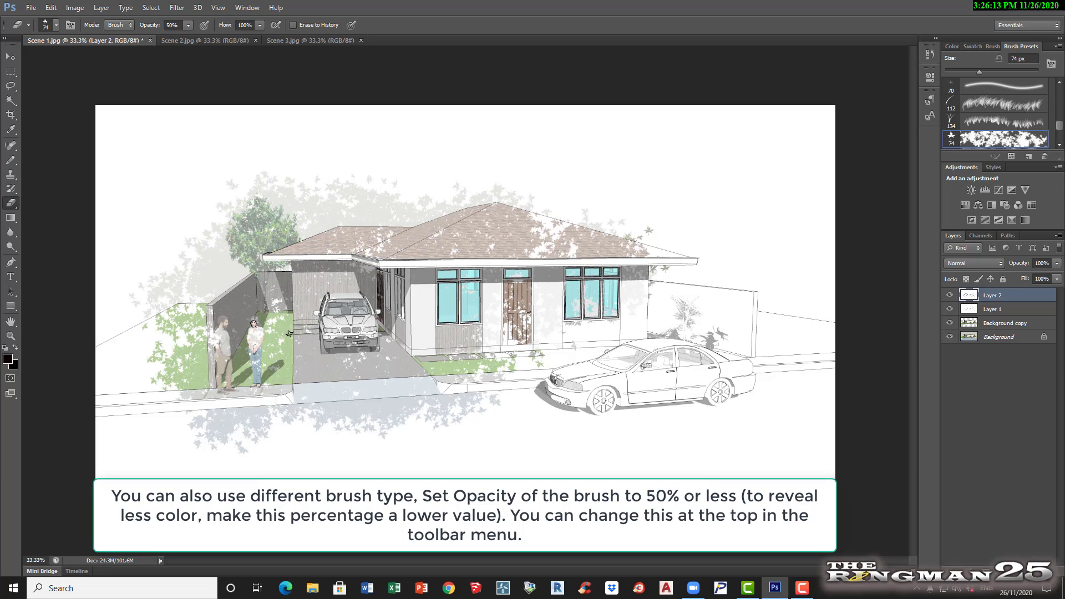
mouse_move(363, 348)
left_mouse_down()
mouse_move(487, 381)
mouse_move(685, 358)
mouse_move(720, 375)
mouse_move(734, 413)
mouse_move(688, 388)
mouse_move(776, 333)
mouse_move(783, 341)
mouse_move(778, 304)
mouse_move(668, 296)
mouse_move(677, 308)
mouse_move(570, 342)
left_mouse_up()
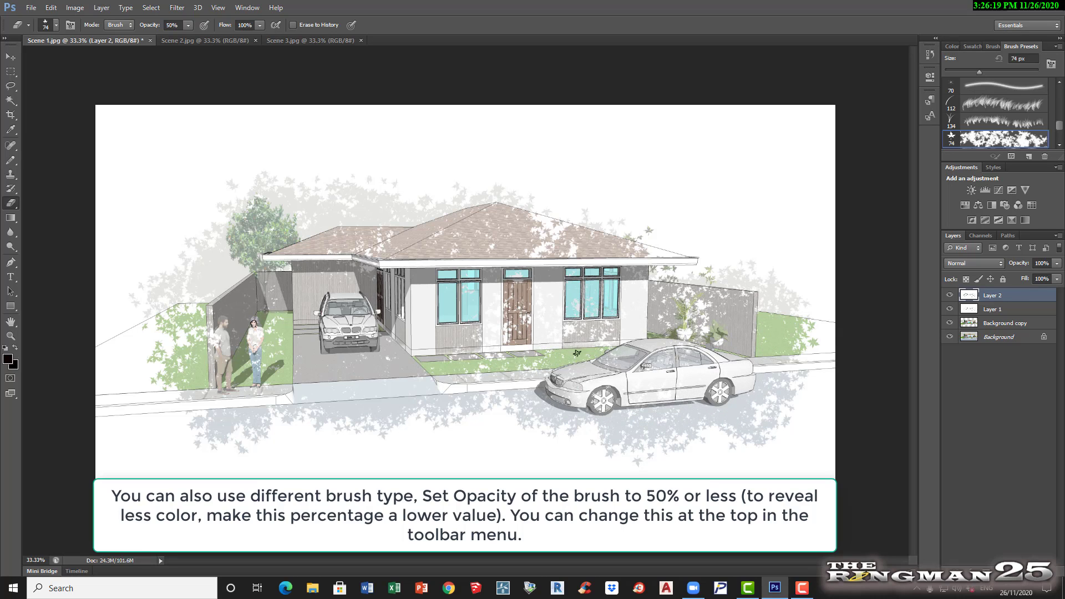
mouse_move(561, 253)
left_mouse_down()
mouse_move(603, 221)
mouse_move(589, 210)
mouse_move(653, 187)
mouse_move(680, 214)
mouse_move(688, 287)
mouse_move(641, 302)
left_mouse_up()
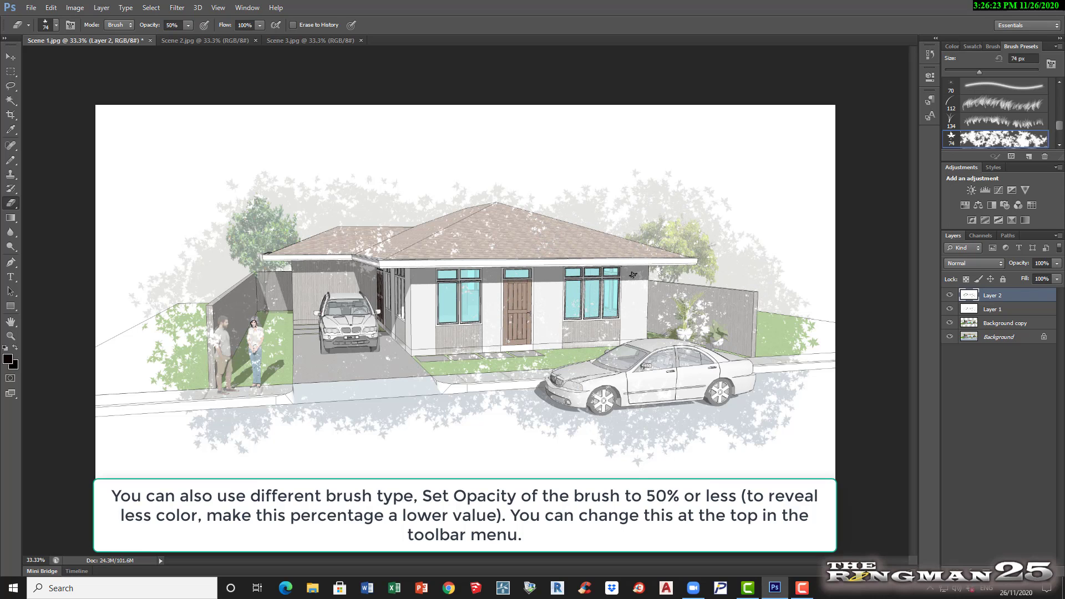
left_click_drag(524, 197, 435, 196)
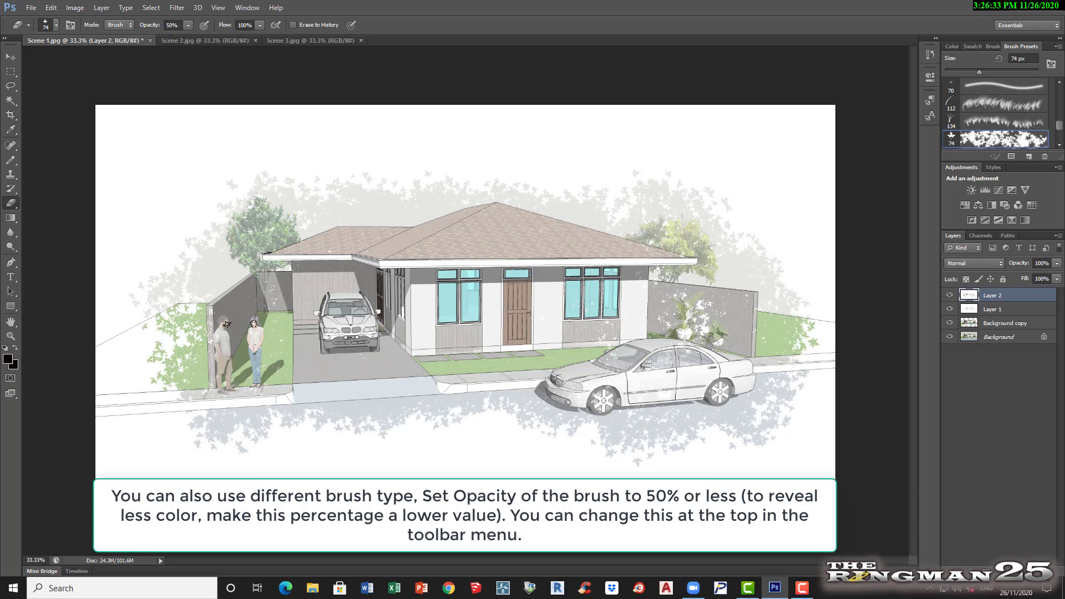
left_click_drag(225, 431, 415, 428)
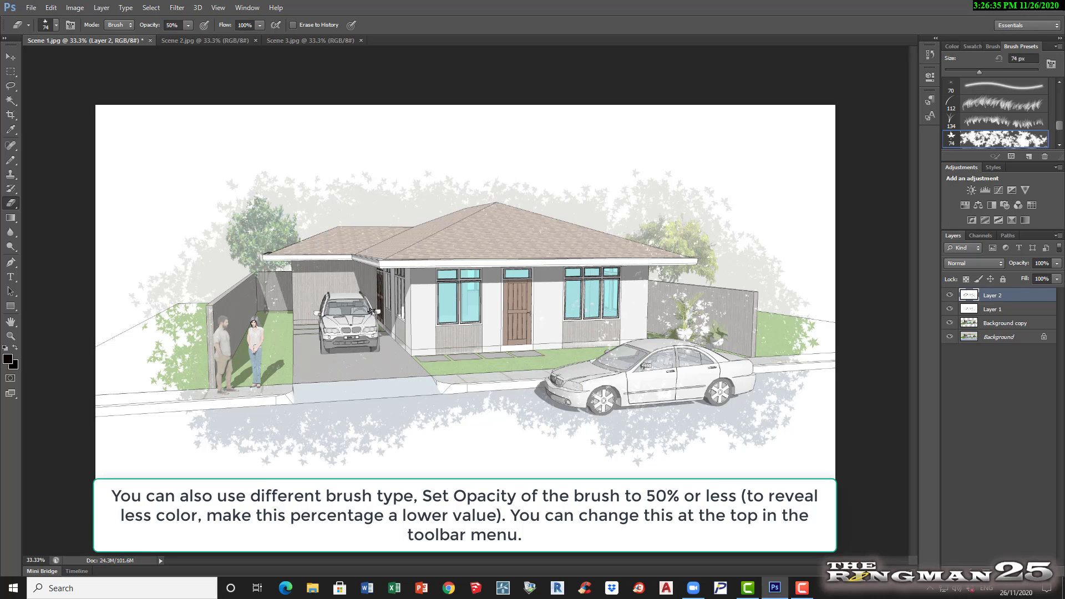
left_click_drag(243, 205, 220, 219)
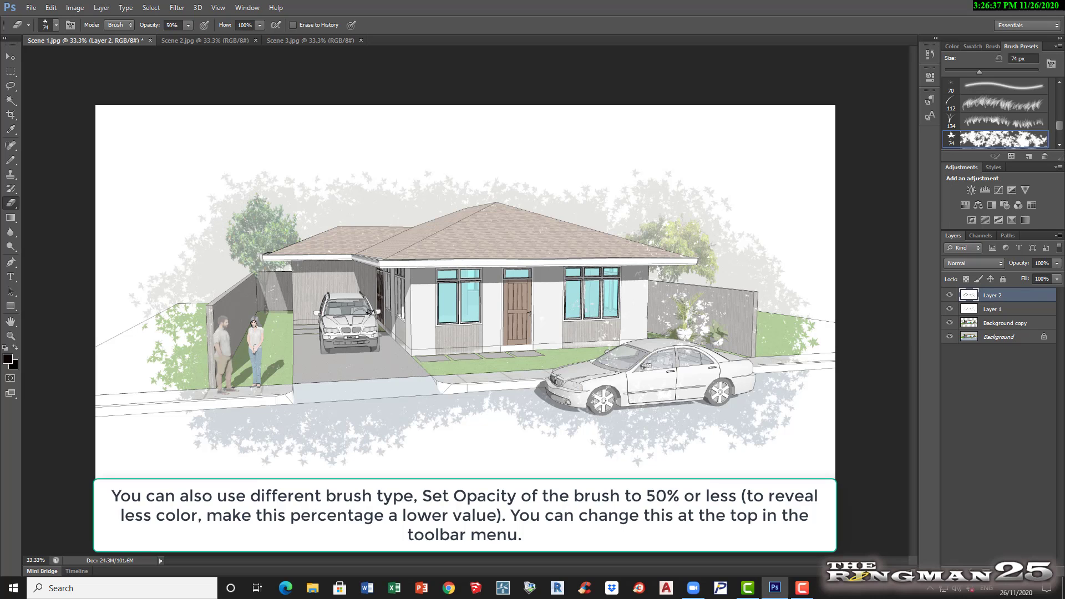
mouse_move(229, 398)
left_mouse_down()
mouse_move(327, 444)
mouse_move(532, 427)
mouse_move(607, 401)
left_mouse_up()
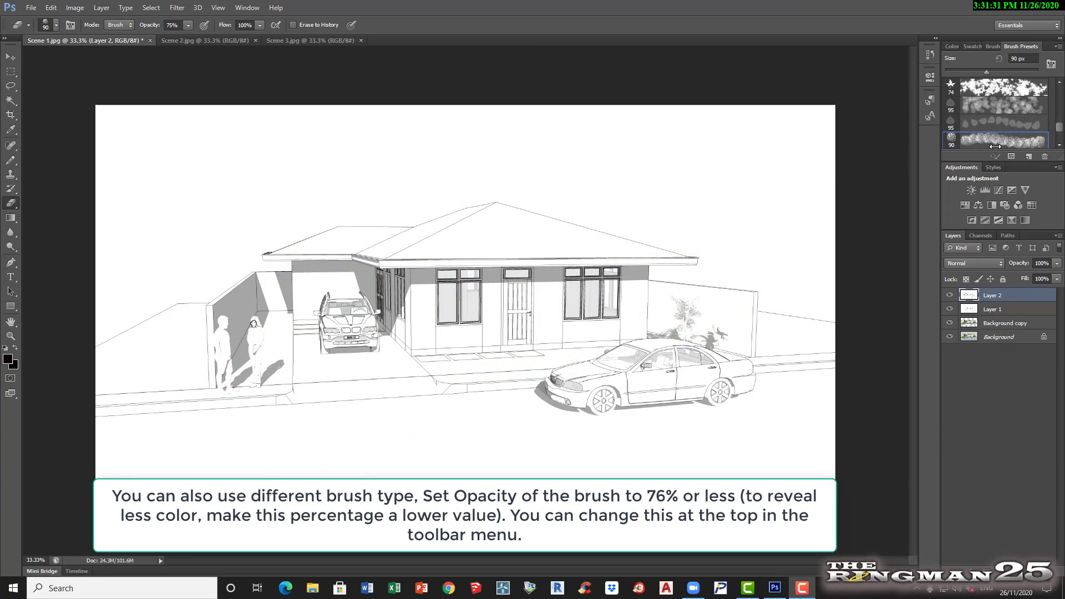
- Erase Layer 2 over the house, garden, cars, road and surrounding sky with the textured 90 px Eraser brush at 76% opacity
left_click(1003, 142)
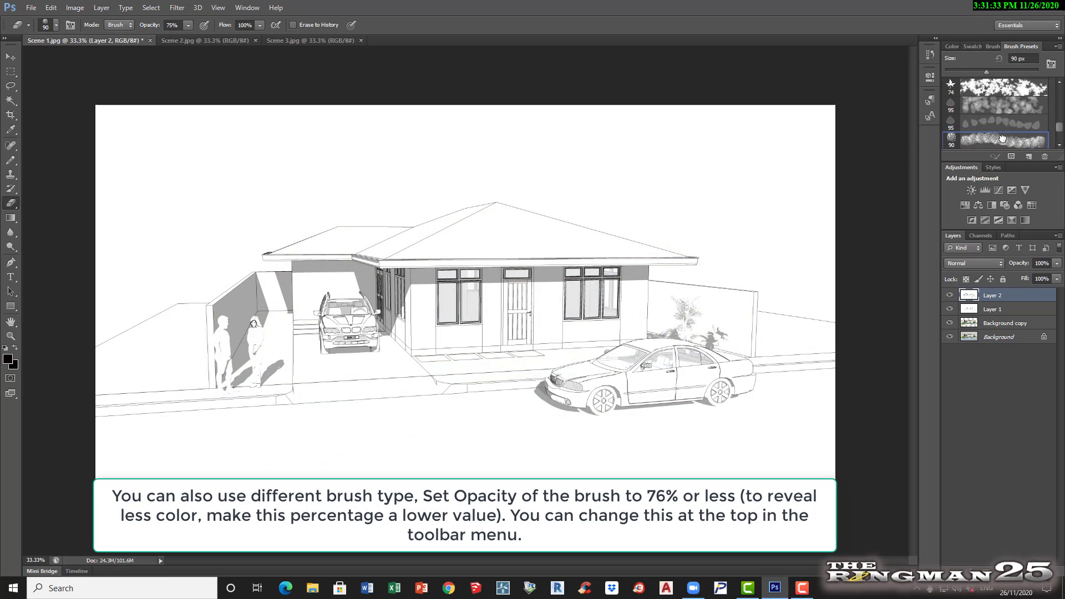
scroll(1001, 138, "down", 1)
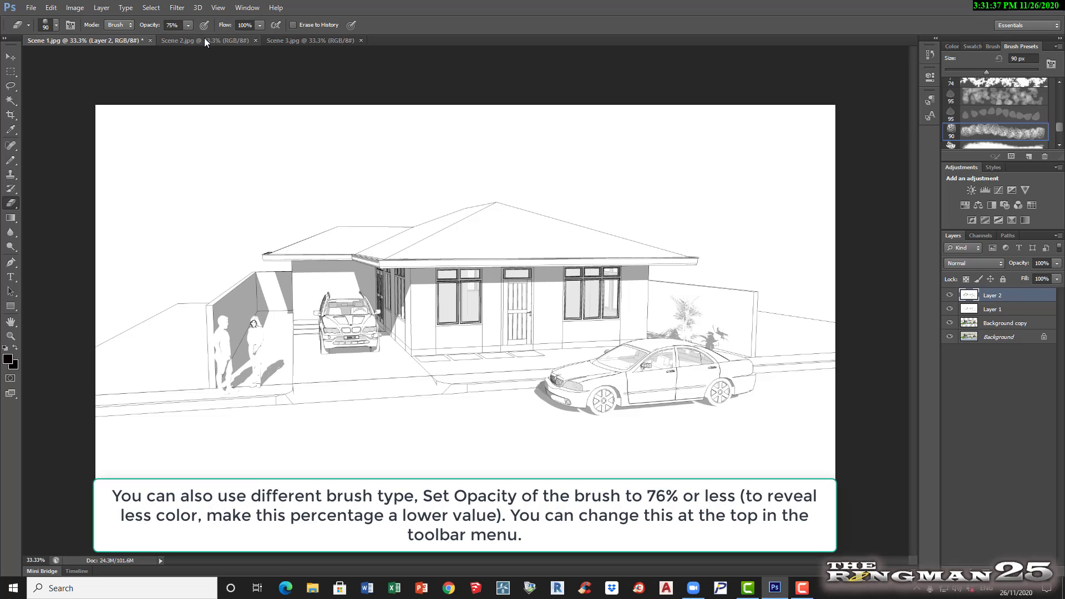
left_click(188, 25)
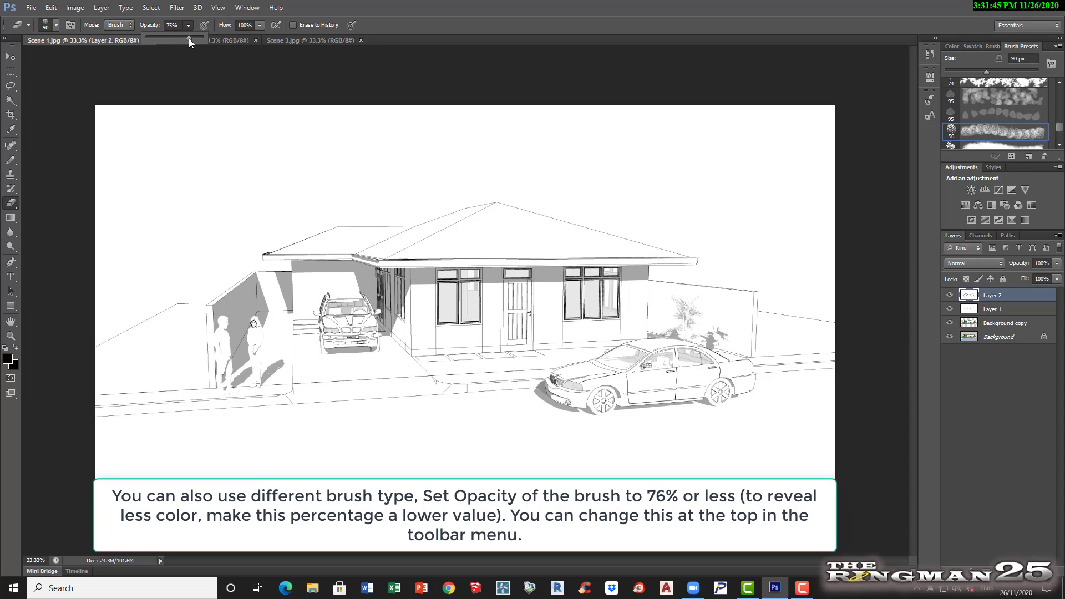
left_click_drag(189, 38, 189, 39)
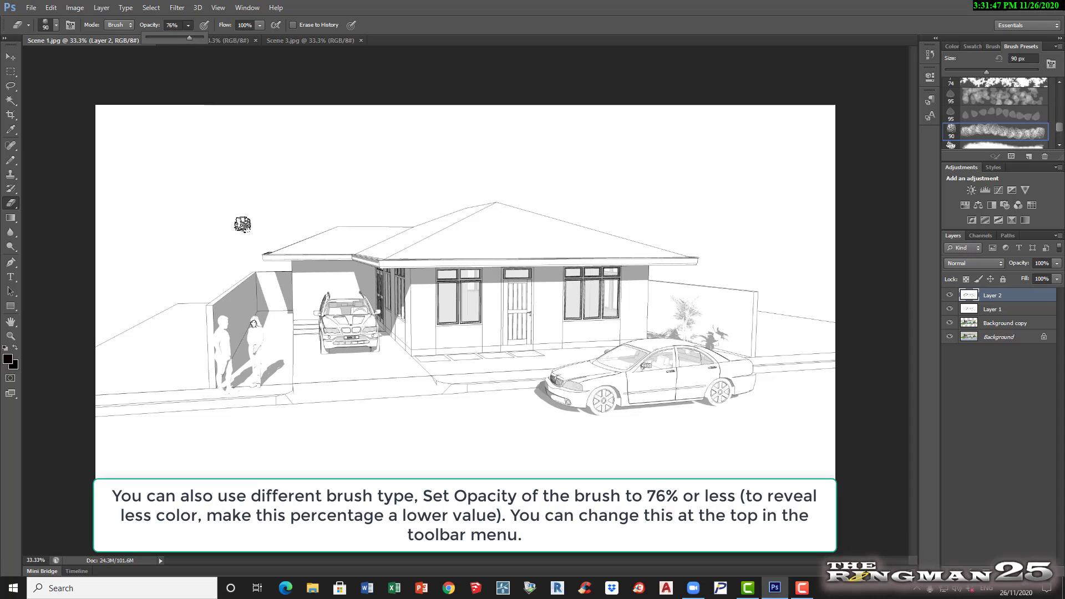
mouse_move(279, 242)
left_mouse_down()
mouse_move(273, 213)
mouse_move(310, 224)
mouse_move(342, 259)
mouse_move(337, 250)
mouse_move(165, 290)
mouse_move(252, 329)
mouse_move(372, 272)
mouse_move(260, 295)
mouse_move(215, 344)
mouse_move(228, 315)
mouse_move(289, 318)
mouse_move(190, 367)
mouse_move(304, 386)
mouse_move(244, 385)
mouse_move(277, 406)
mouse_move(395, 414)
mouse_move(246, 348)
mouse_move(377, 322)
mouse_move(379, 297)
mouse_move(261, 290)
mouse_move(377, 269)
mouse_move(418, 246)
mouse_move(386, 221)
mouse_move(285, 223)
mouse_move(500, 202)
mouse_move(520, 187)
mouse_move(255, 184)
mouse_move(222, 219)
mouse_move(325, 221)
mouse_move(225, 226)
mouse_move(239, 243)
mouse_move(348, 244)
mouse_move(168, 262)
mouse_move(312, 282)
mouse_move(344, 263)
mouse_move(321, 245)
mouse_move(550, 258)
mouse_move(498, 287)
mouse_move(427, 275)
mouse_move(550, 276)
mouse_move(646, 237)
mouse_move(456, 263)
mouse_move(560, 219)
mouse_move(477, 210)
mouse_move(709, 254)
mouse_move(672, 249)
mouse_move(668, 262)
mouse_move(578, 251)
mouse_move(710, 209)
mouse_move(696, 208)
mouse_move(731, 248)
mouse_move(604, 339)
mouse_move(634, 308)
mouse_move(515, 289)
mouse_move(356, 334)
mouse_move(452, 302)
mouse_move(399, 281)
mouse_move(320, 272)
mouse_move(257, 389)
mouse_move(311, 358)
mouse_move(293, 317)
mouse_move(230, 381)
mouse_move(223, 406)
mouse_move(215, 333)
mouse_move(274, 408)
mouse_move(393, 395)
mouse_move(290, 388)
mouse_move(502, 398)
mouse_move(438, 347)
mouse_move(361, 310)
mouse_move(602, 358)
mouse_move(555, 396)
mouse_move(821, 400)
mouse_move(730, 388)
mouse_move(637, 333)
mouse_move(766, 289)
mouse_move(647, 304)
mouse_move(721, 275)
mouse_move(705, 211)
mouse_move(641, 200)
mouse_move(549, 233)
mouse_move(577, 192)
mouse_move(511, 161)
mouse_move(433, 175)
mouse_move(512, 207)
mouse_move(377, 203)
mouse_move(575, 205)
mouse_move(425, 255)
mouse_move(568, 229)
mouse_move(329, 232)
left_mouse_up()
mouse_move(552, 244)
left_mouse_down()
mouse_move(462, 238)
mouse_move(466, 287)
mouse_move(427, 299)
mouse_move(590, 318)
mouse_move(425, 337)
mouse_move(669, 371)
mouse_move(636, 385)
mouse_move(430, 393)
mouse_move(469, 395)
mouse_move(391, 342)
left_mouse_up()
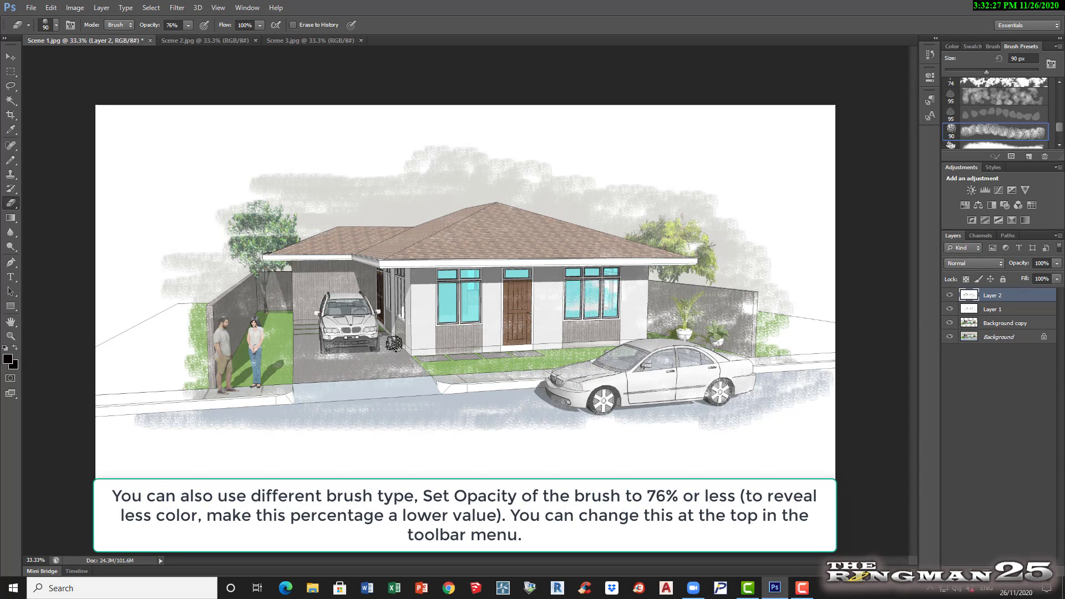
mouse_move(444, 311)
left_mouse_down()
mouse_move(306, 345)
mouse_move(318, 373)
mouse_move(366, 355)
mouse_move(355, 360)
mouse_move(415, 363)
mouse_move(337, 368)
mouse_move(281, 349)
mouse_move(513, 238)
mouse_move(492, 332)
mouse_move(517, 348)
mouse_move(638, 297)
mouse_move(622, 314)
mouse_move(695, 359)
mouse_move(728, 342)
mouse_move(743, 309)
mouse_move(669, 353)
mouse_move(679, 248)
mouse_move(690, 262)
mouse_move(720, 244)
mouse_move(689, 281)
left_mouse_up()
mouse_move(229, 270)
left_mouse_down()
mouse_move(222, 237)
mouse_move(246, 233)
left_mouse_up()
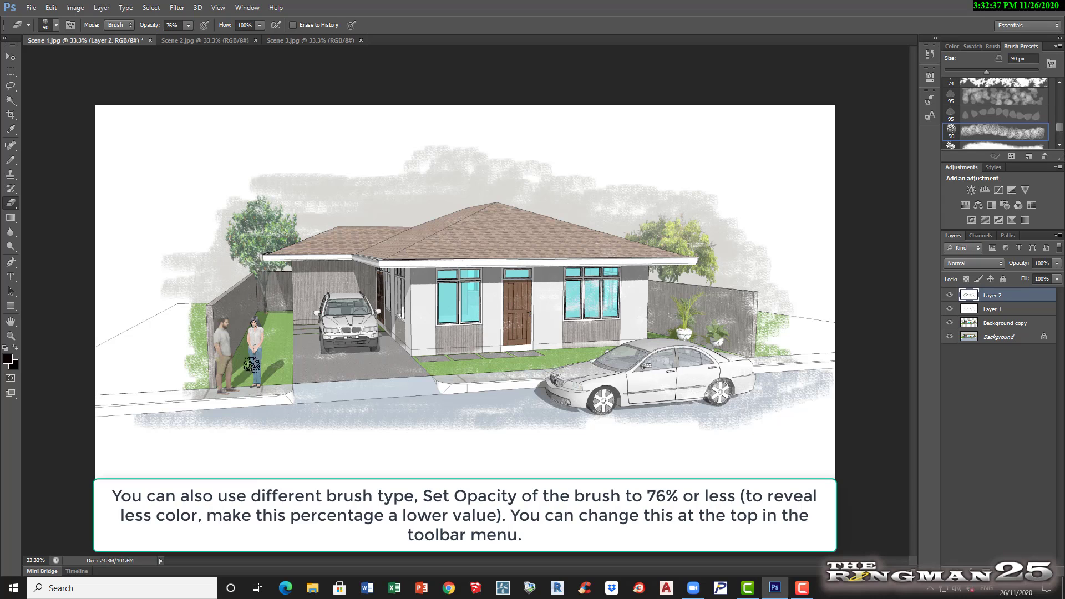
mouse_move(233, 404)
left_mouse_down()
mouse_move(269, 440)
mouse_move(296, 412)
mouse_move(244, 402)
mouse_move(227, 441)
mouse_move(288, 471)
mouse_move(411, 429)
mouse_move(368, 421)
mouse_move(335, 448)
mouse_move(359, 451)
mouse_move(406, 409)
mouse_move(443, 446)
mouse_move(511, 440)
mouse_move(542, 401)
mouse_move(580, 387)
mouse_move(623, 425)
mouse_move(719, 428)
mouse_move(785, 397)
mouse_move(781, 423)
mouse_move(762, 434)
mouse_move(690, 409)
left_mouse_up()
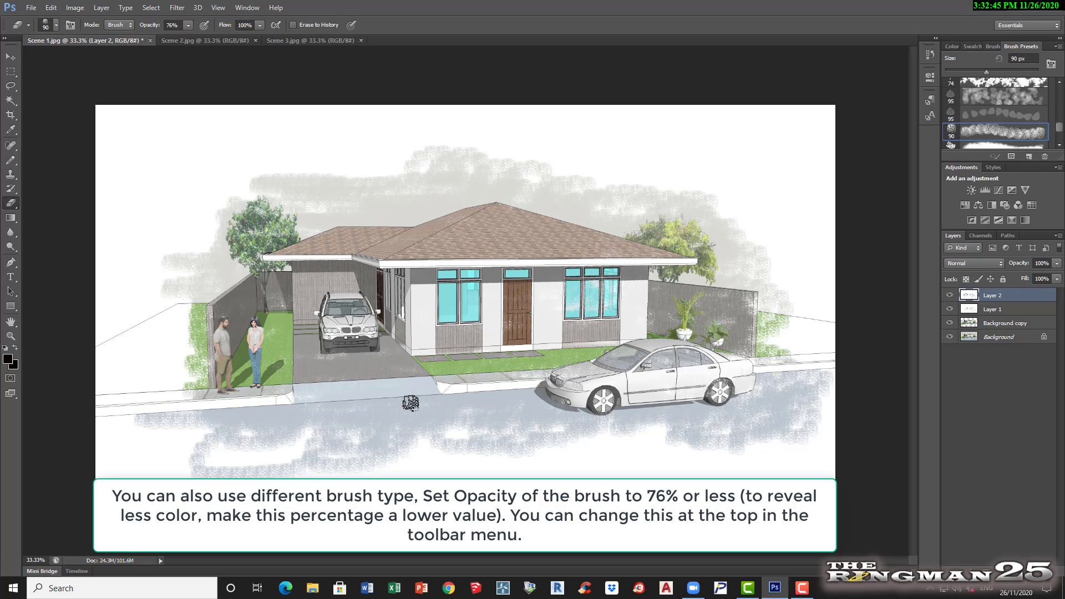
mouse_move(246, 392)
left_mouse_down()
mouse_move(211, 366)
mouse_move(186, 383)
mouse_move(254, 381)
left_mouse_up()
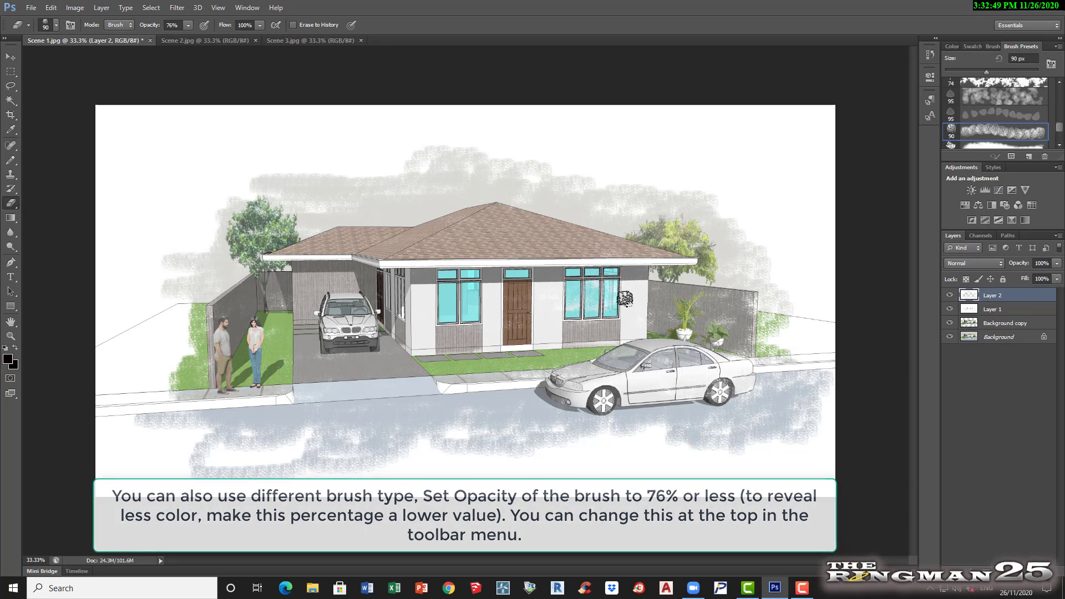